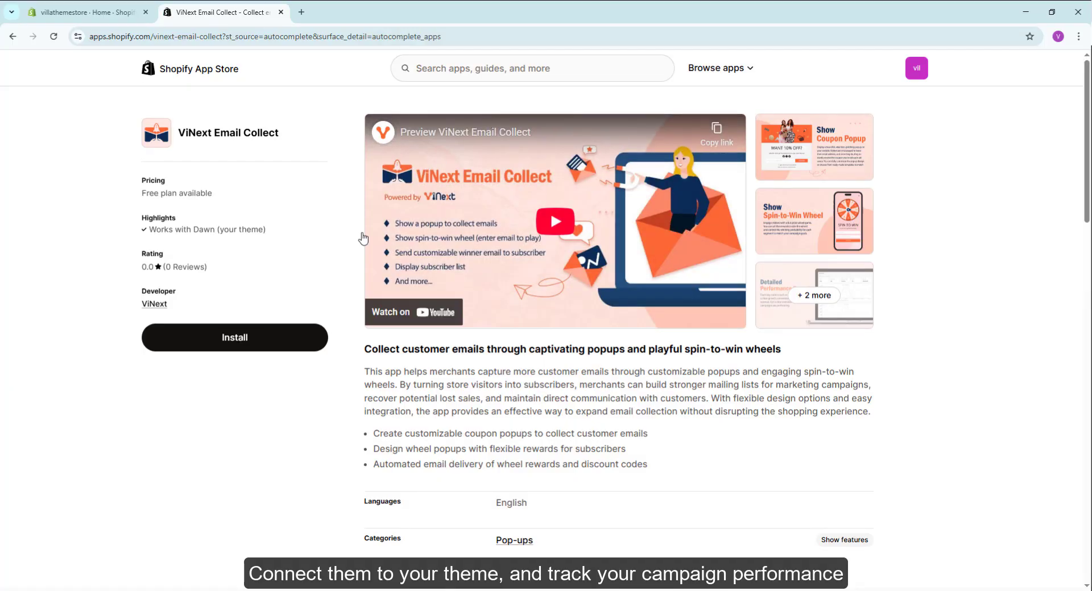
Step: Begin installing ViNext Email Collect from its App Store listing
click(268, 341)
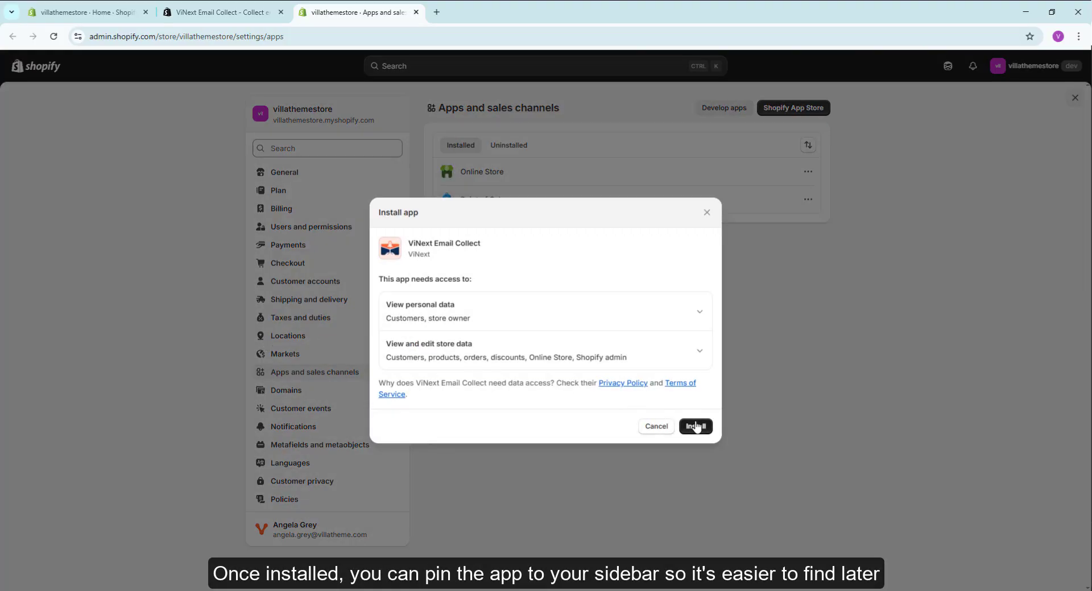
Step: Install ViNext Email Collect and expand its three Getting Started setup steps
click(696, 427)
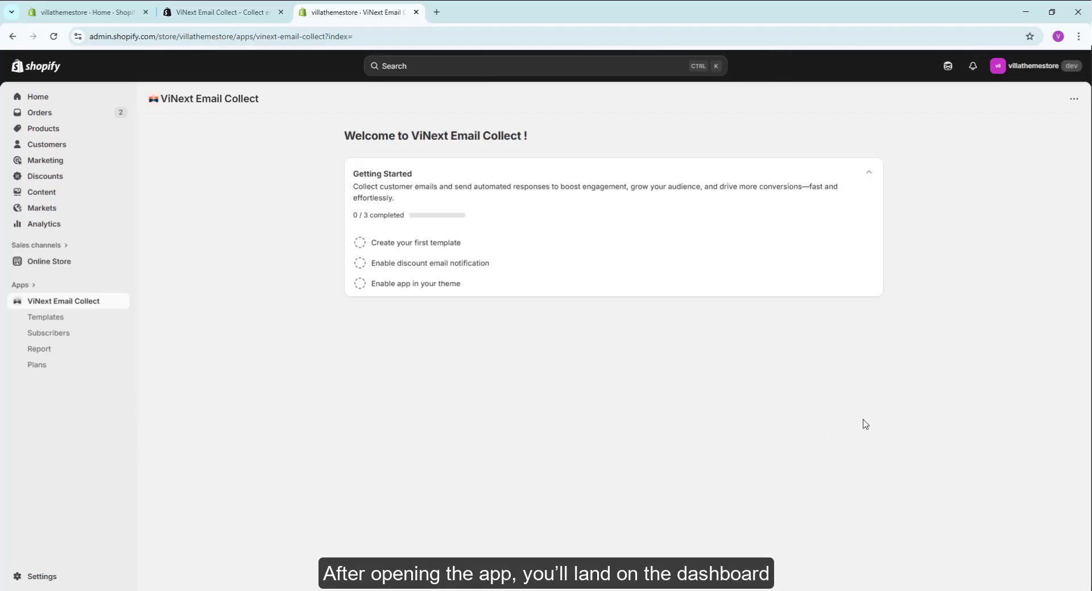
click(453, 245)
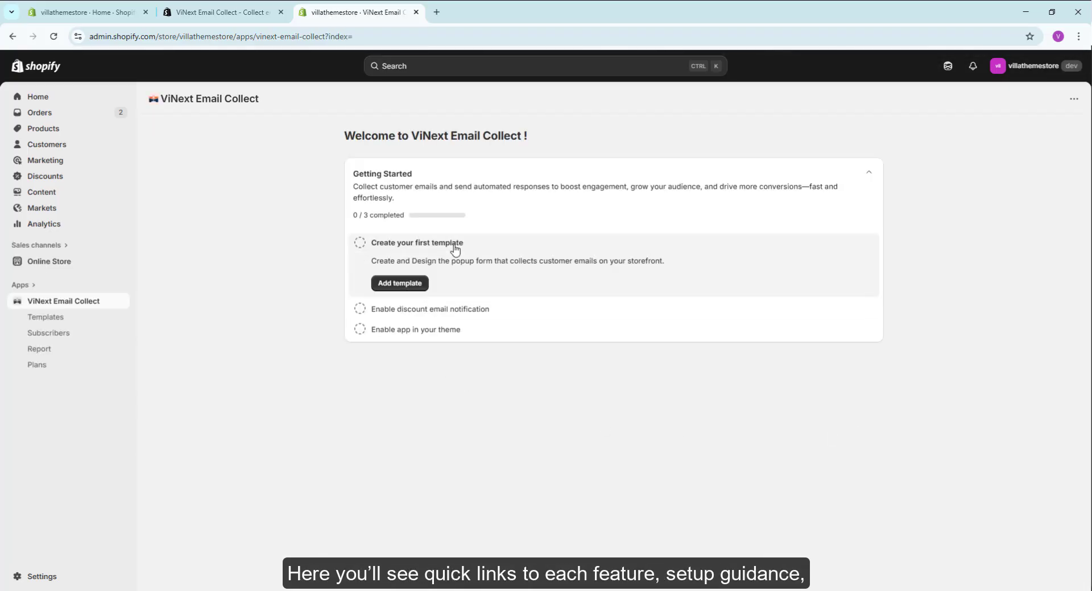
click(454, 309)
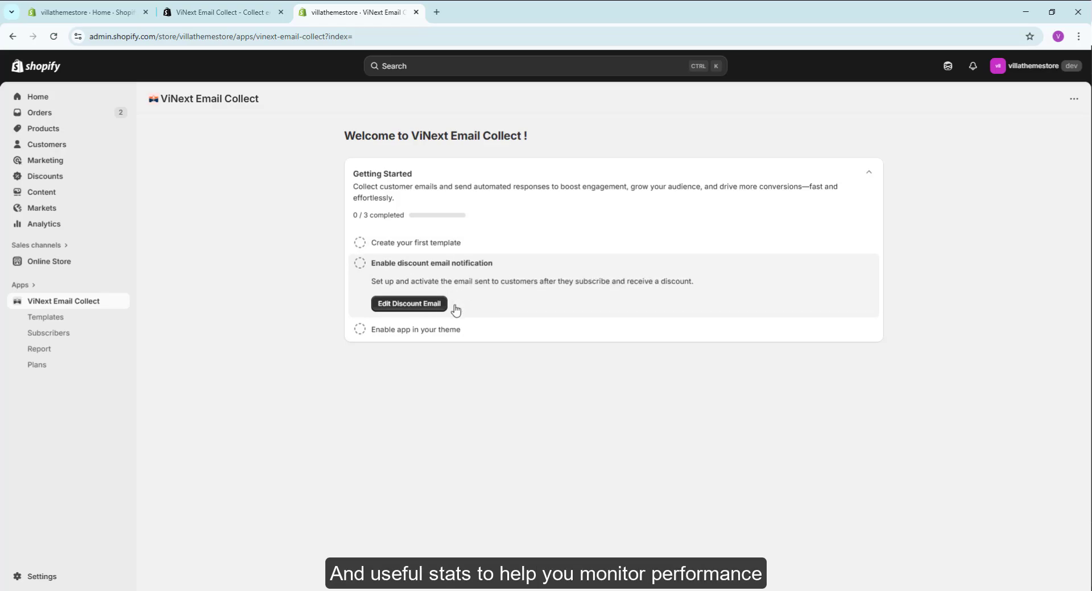
click(458, 330)
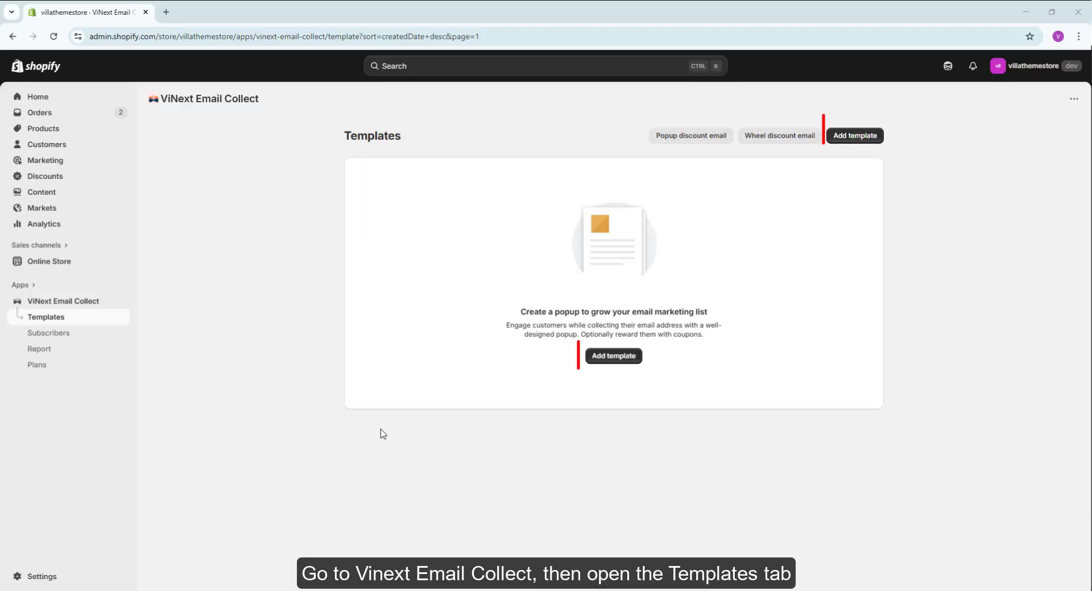
Step: Create an Email popup template named 'Coupon box Email'
click(626, 359)
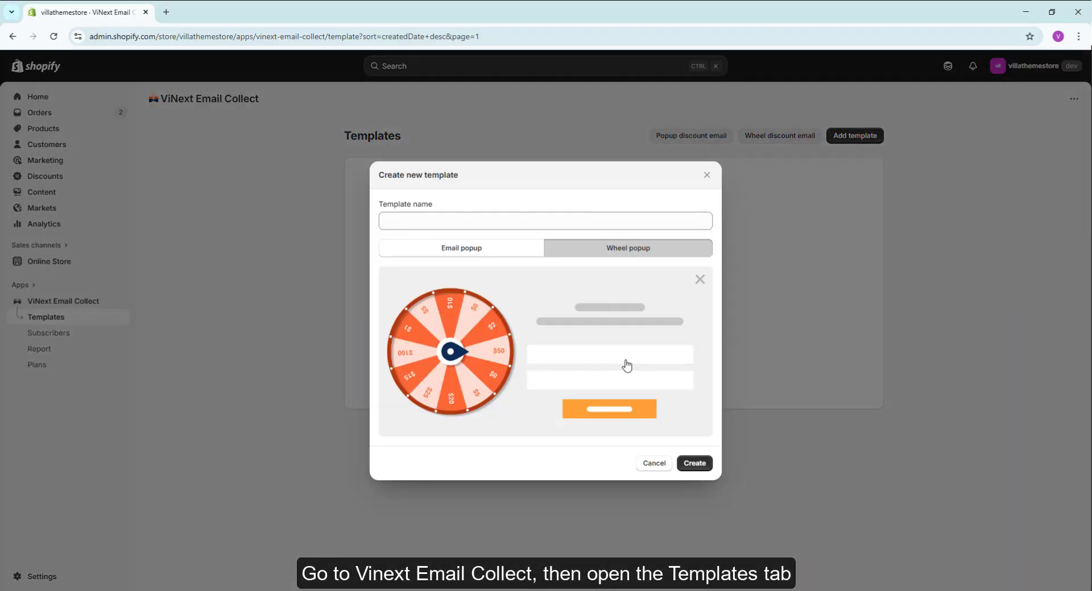
click(469, 250)
click(480, 221)
text(Coupon box Email)
click(685, 465)
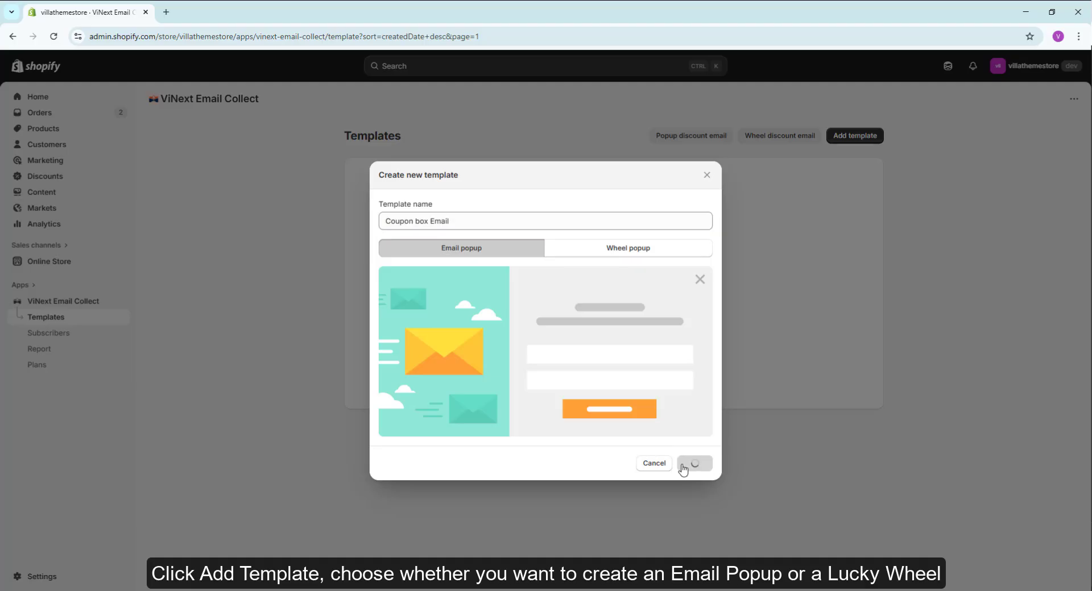
Step: Open Coupon box Email in the editor and preview its Subscribed version
click(826, 214)
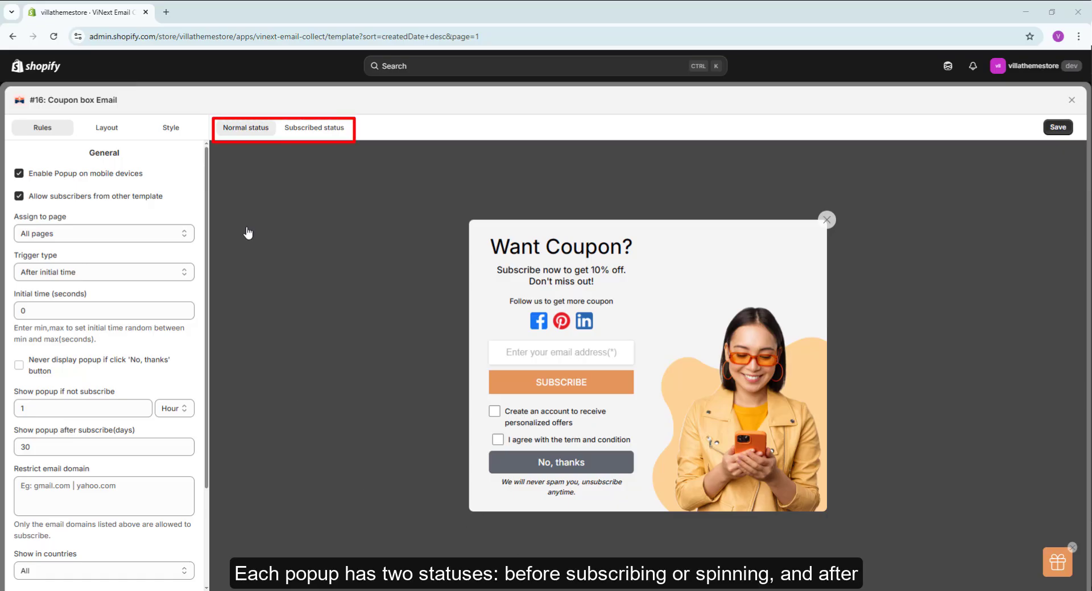
click(322, 131)
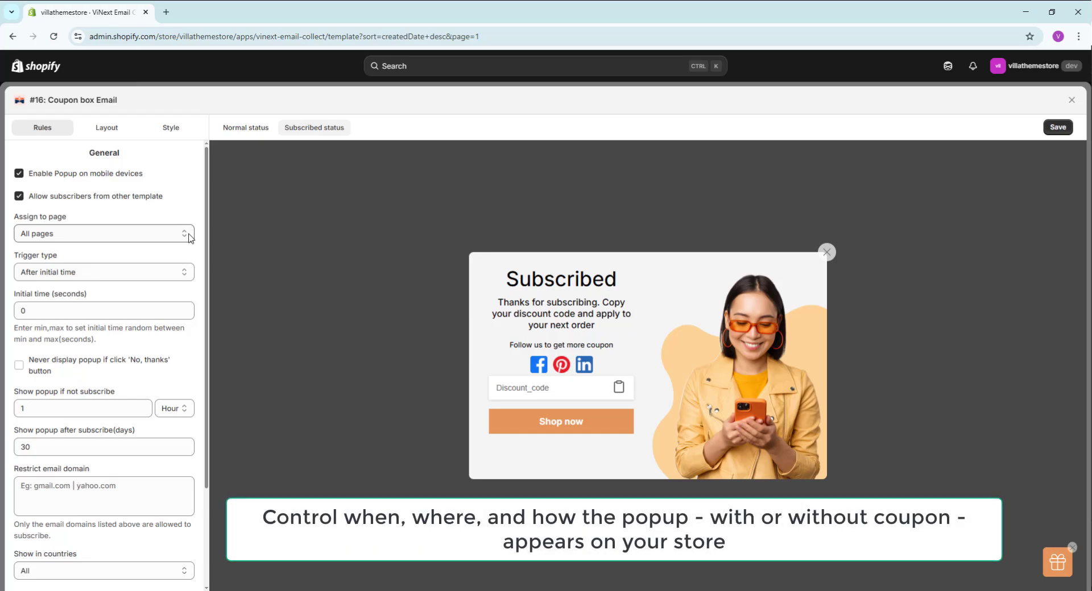
scroll(189, 237, down, 2)
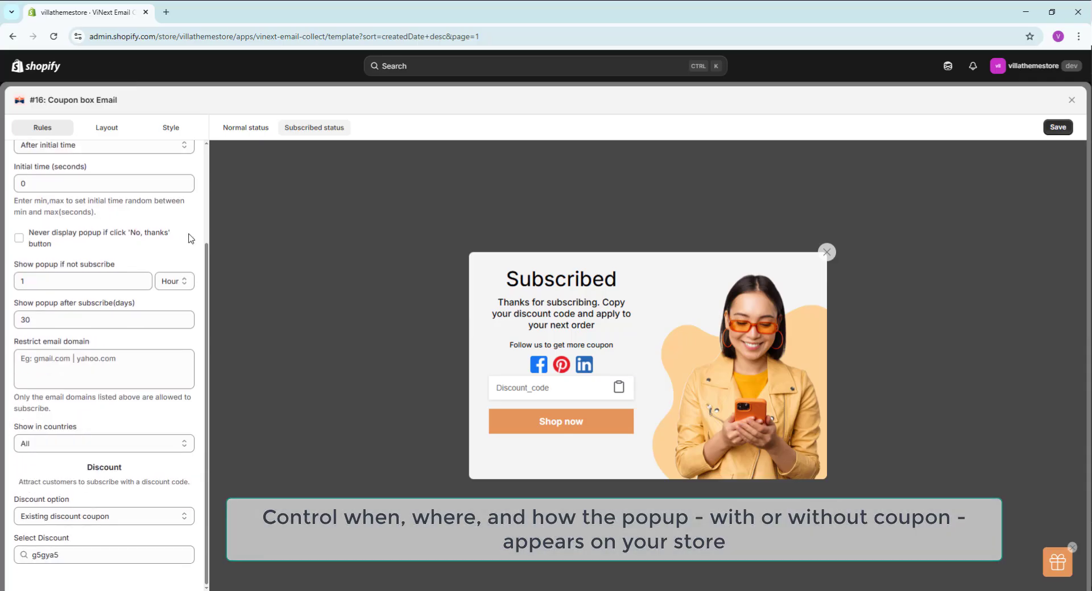
Step: Compare the popup layouts and apply the text-left 'WANT 10% OFF?' layout with photo on the right
click(106, 128)
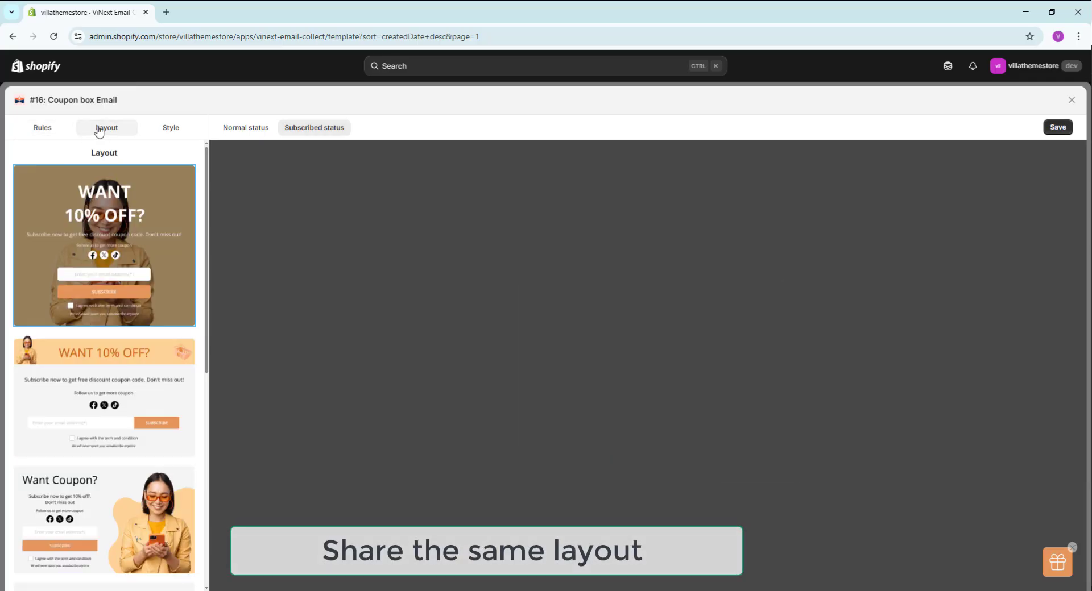
click(94, 370)
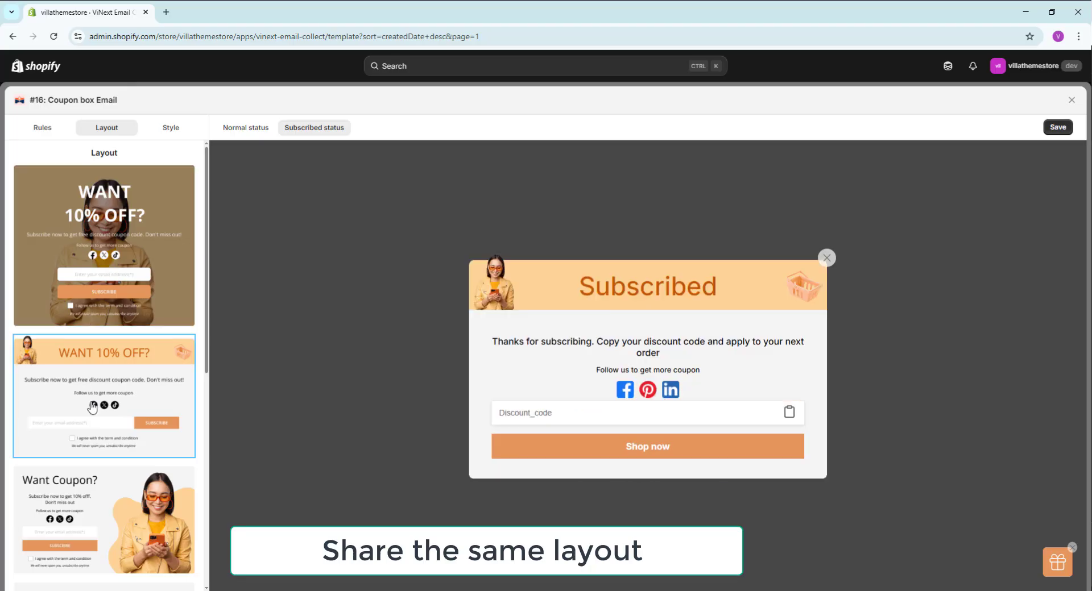
click(121, 286)
click(118, 379)
click(128, 504)
scroll(128, 504, down, 4)
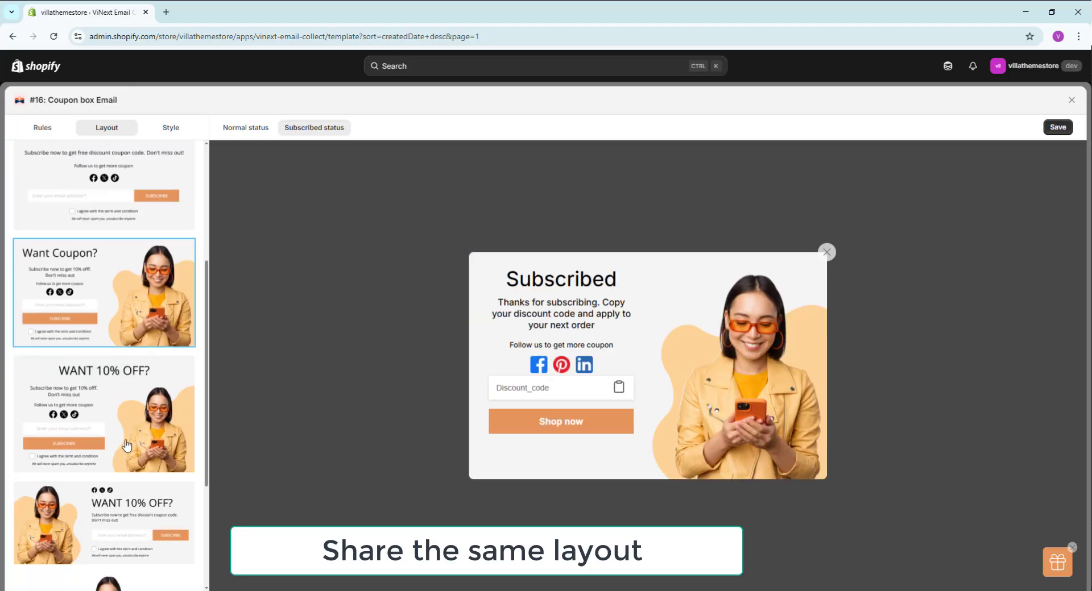
click(102, 518)
click(248, 128)
click(71, 396)
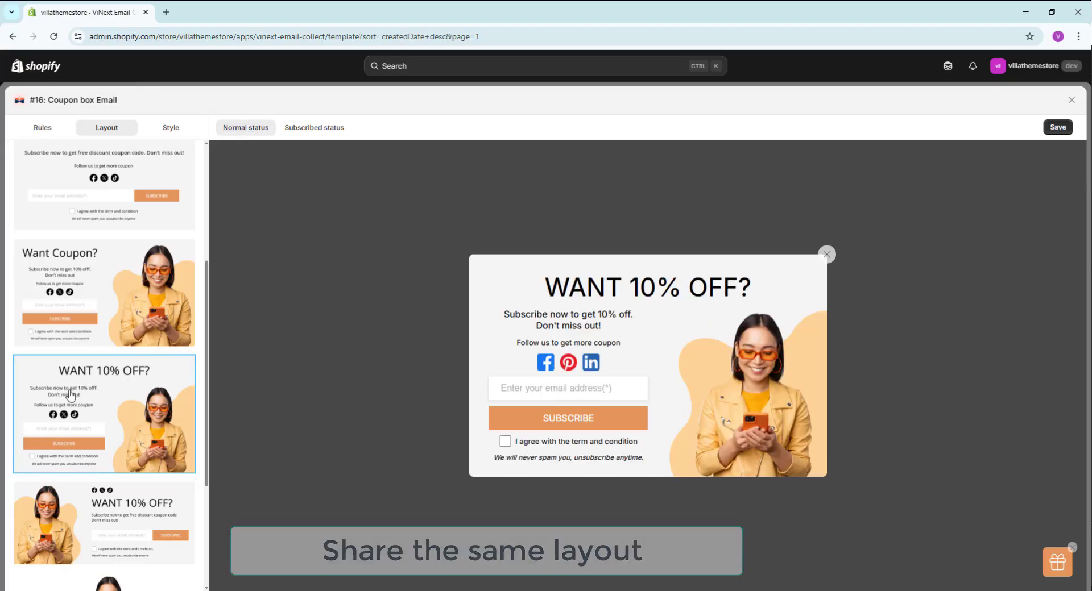
click(173, 135)
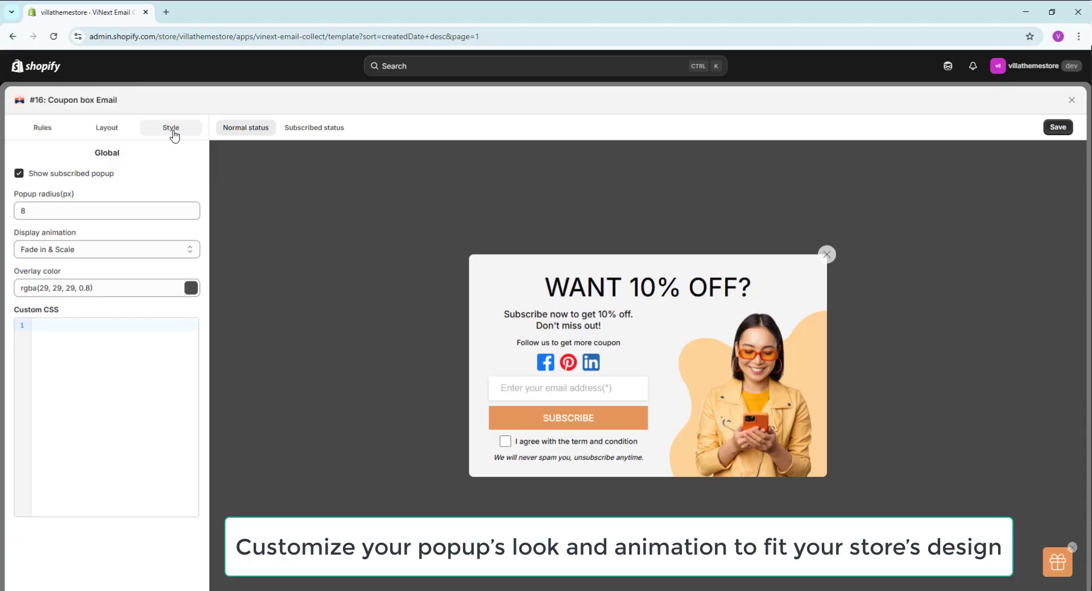
Step: Set Display animation to Slide in (right) and inspect the headline, body, social and form styles
click(87, 249)
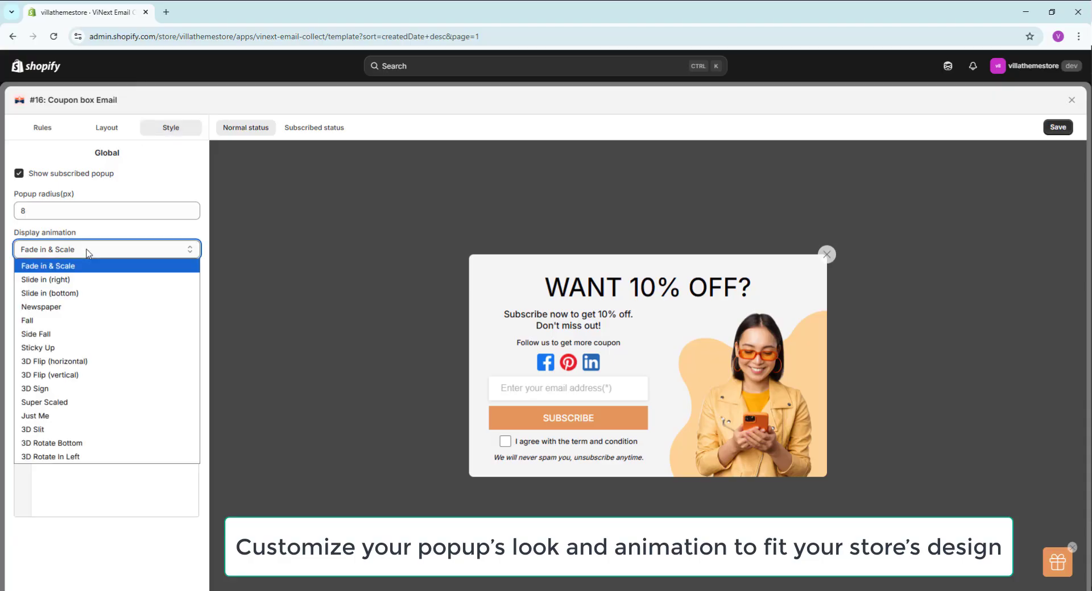
click(80, 279)
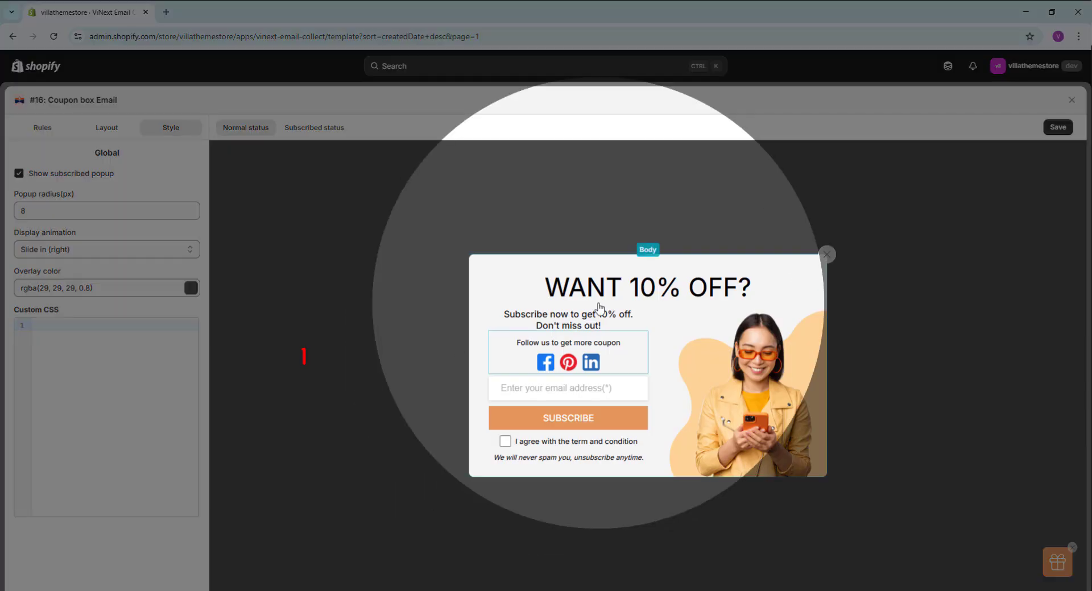
click(606, 295)
click(572, 332)
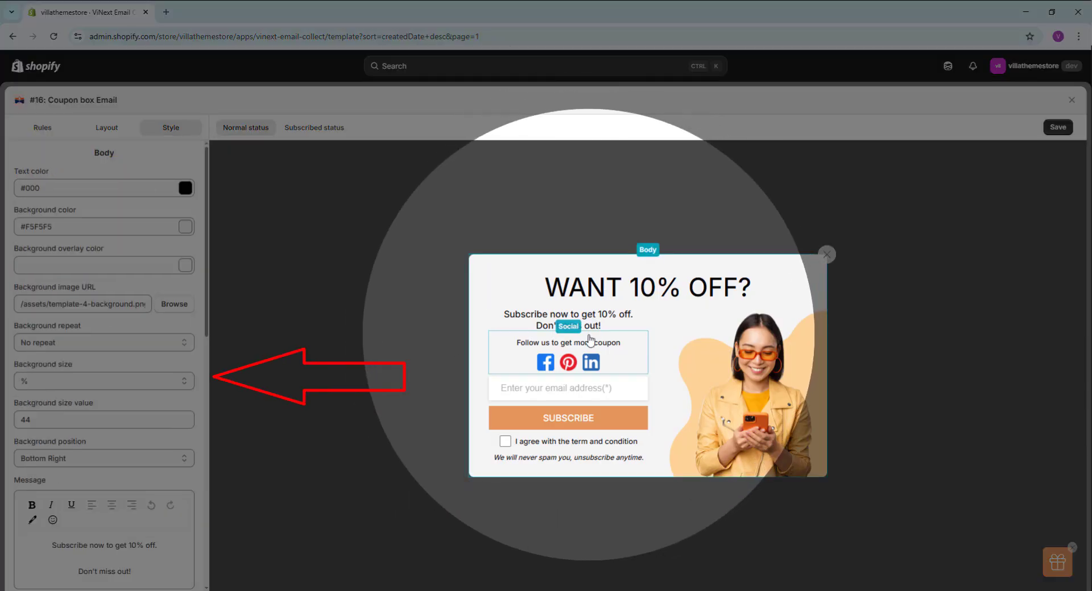
click(590, 341)
click(493, 272)
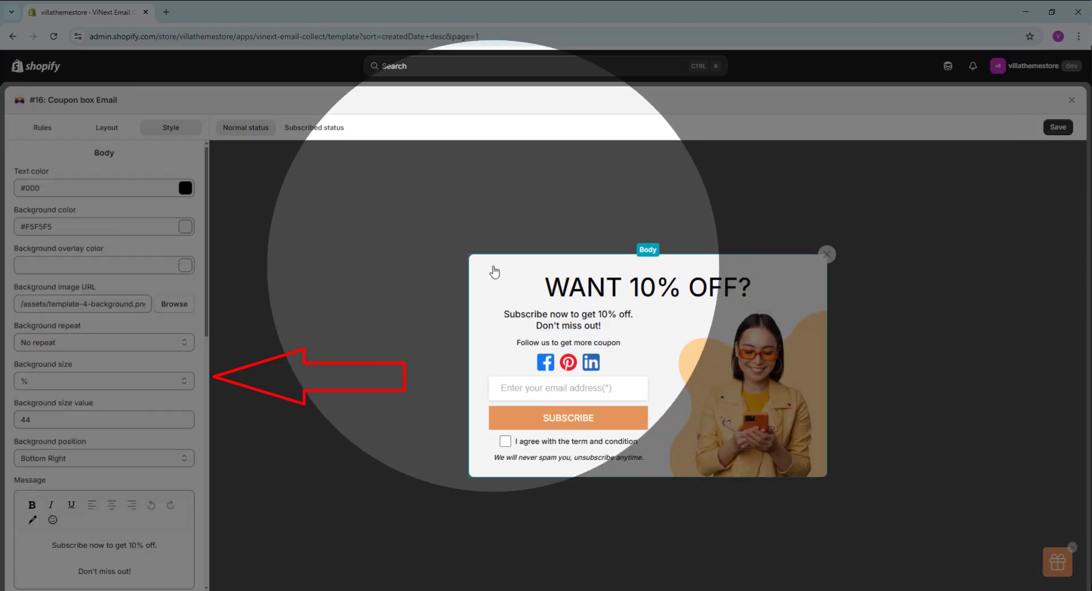
click(568, 418)
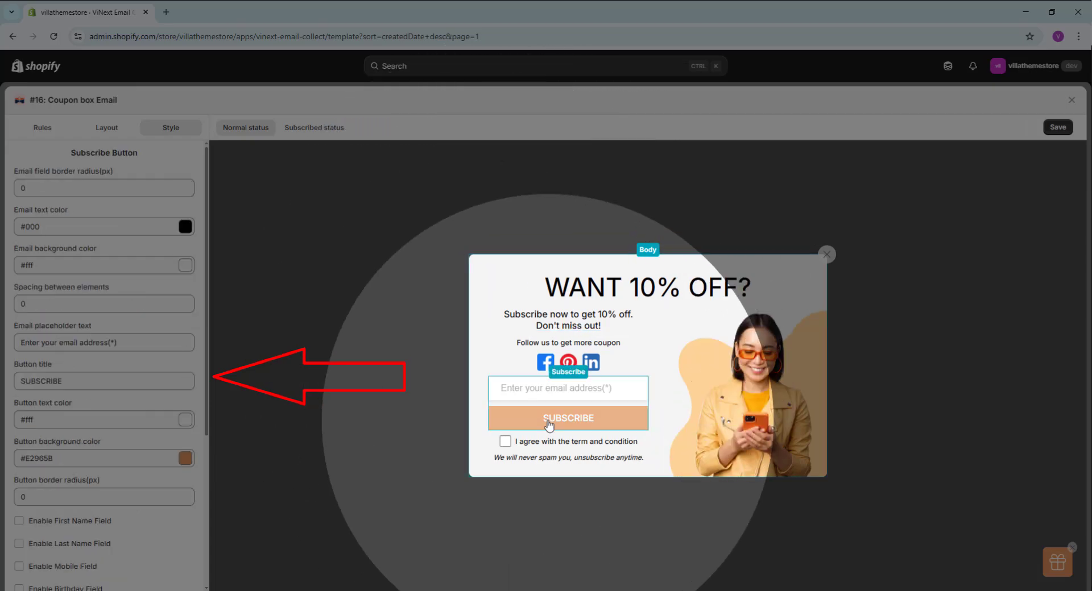
Step: Inspect the subscribed view's discount code, close icon and gift widget, then save the template
click(314, 128)
click(529, 407)
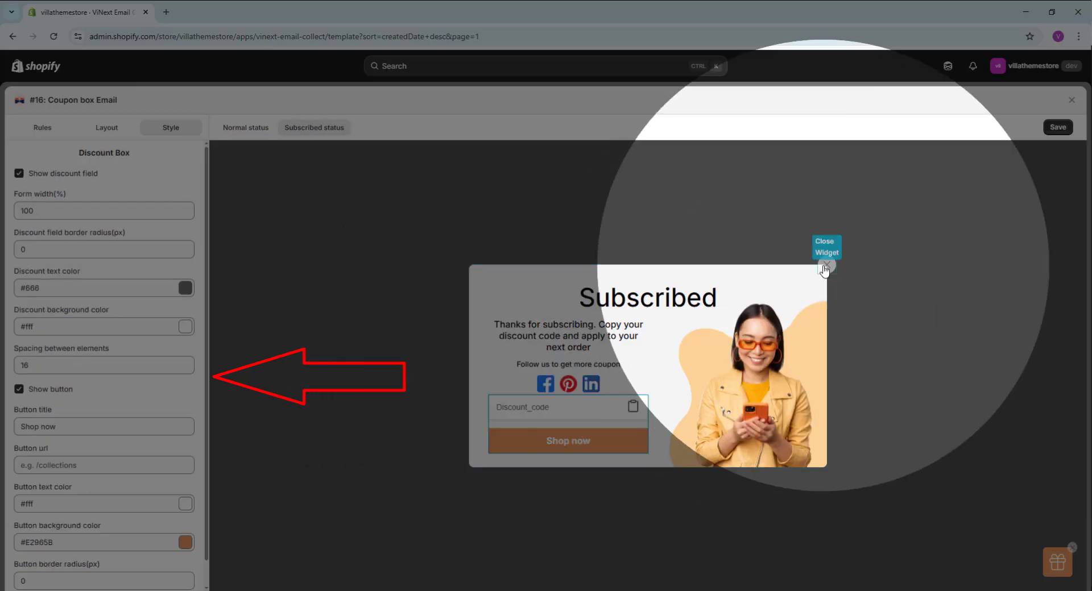
click(826, 265)
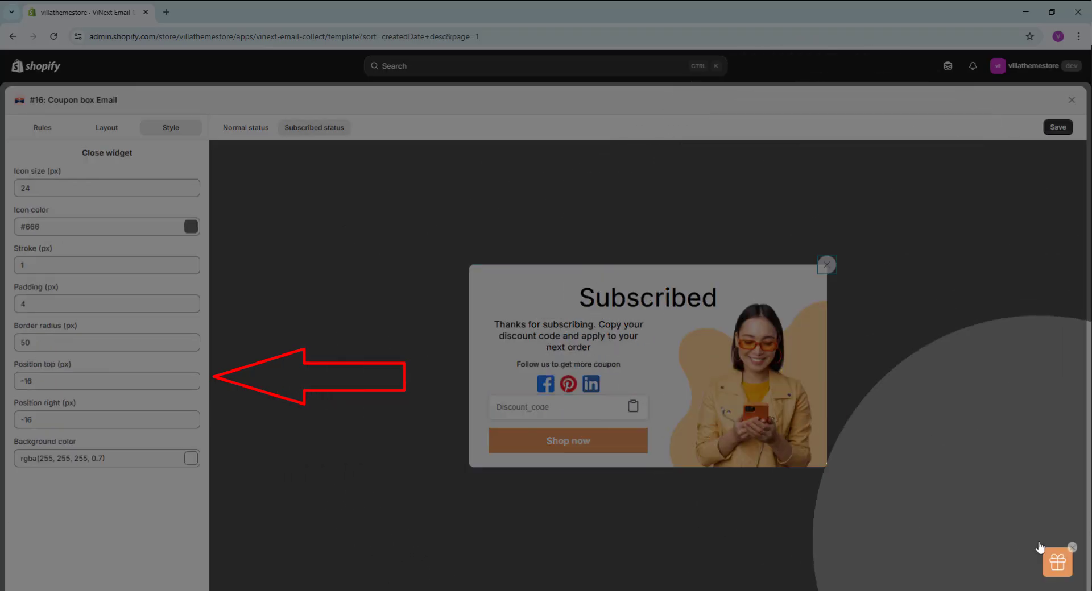
click(1063, 562)
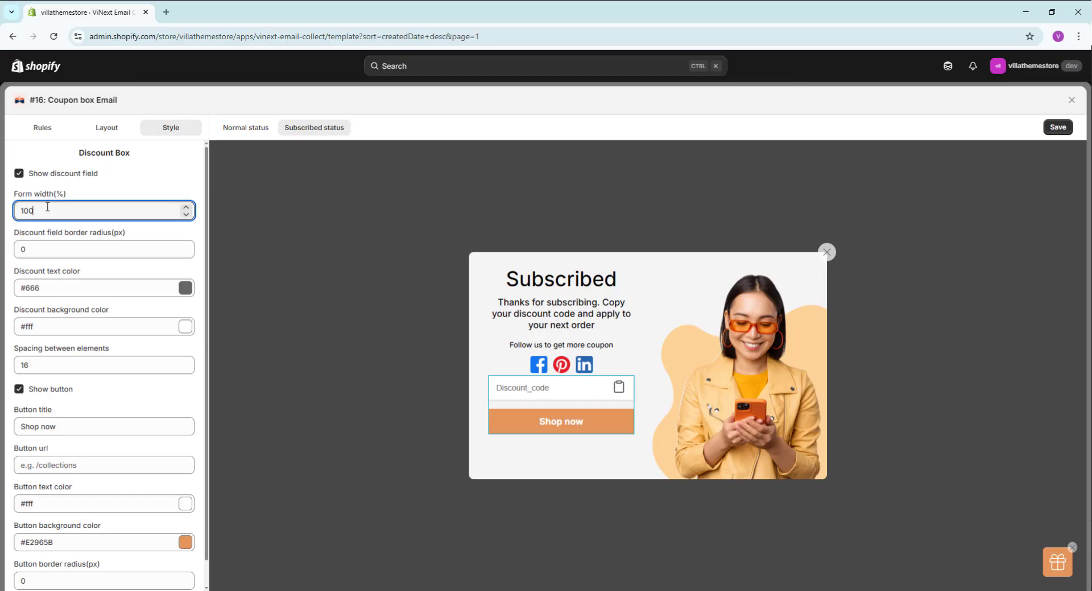
click(1057, 128)
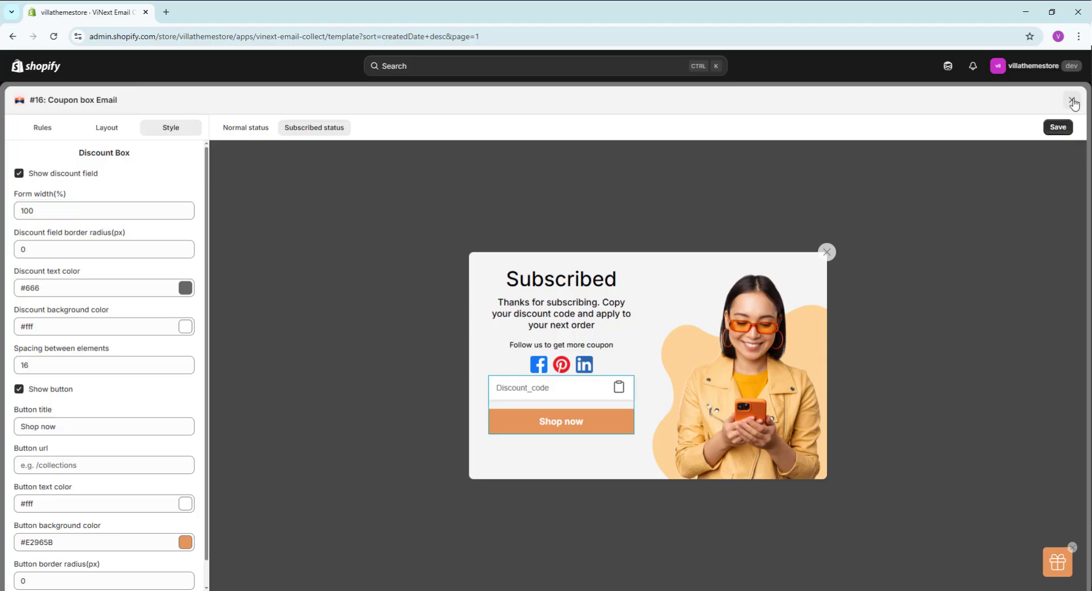
click(1072, 101)
Step: Switch Coupon box Email on and create a Wheel popup template named 'Lucky Wheel'
click(778, 212)
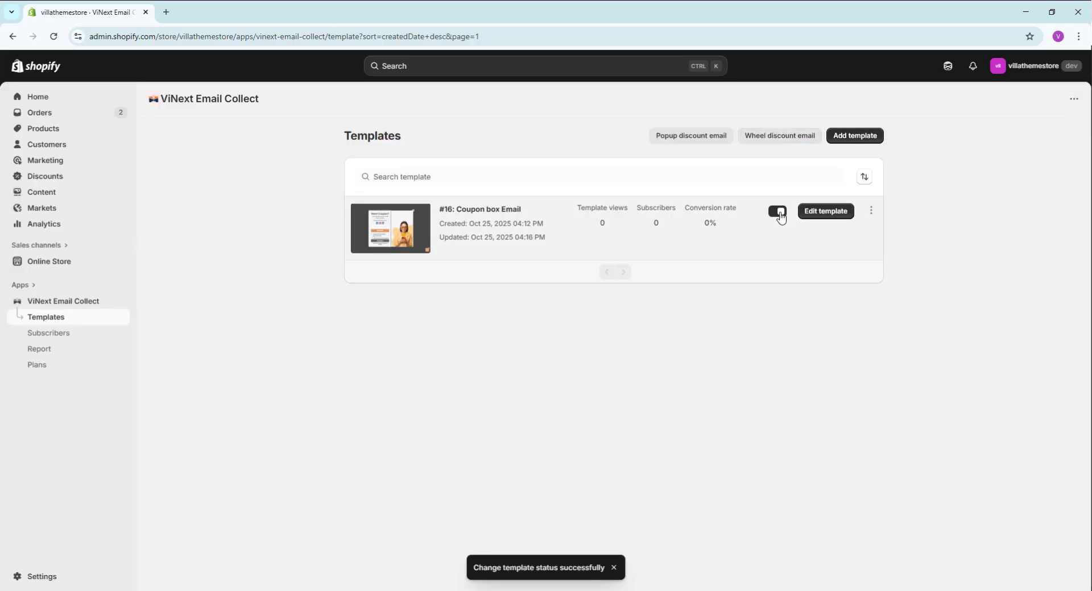
click(855, 136)
click(598, 250)
click(584, 221)
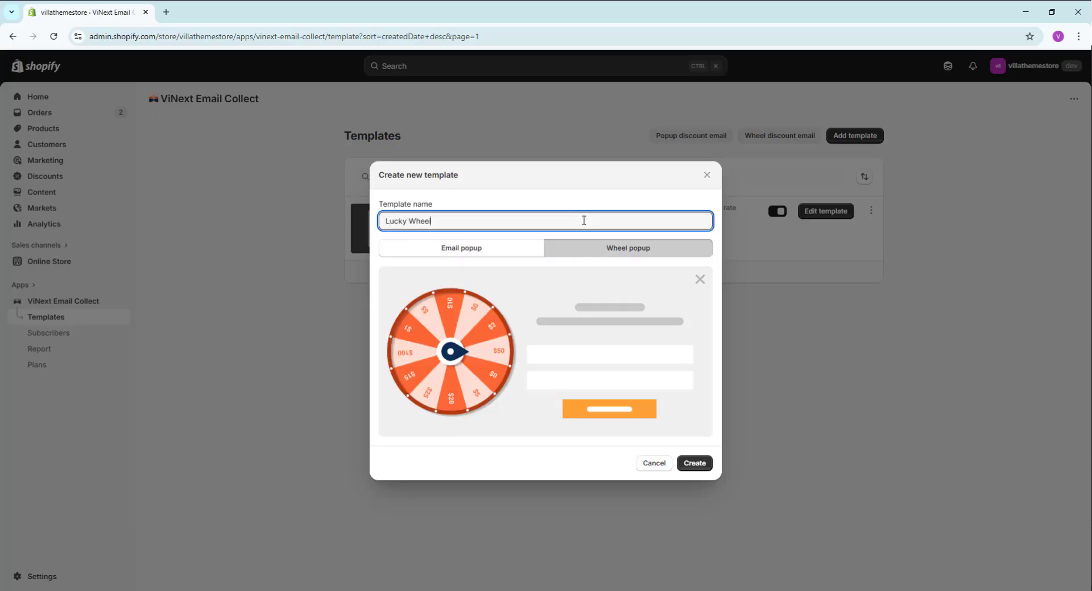
text(Lucky Wheel)
click(695, 463)
Step: Open Lucky Wheel for editing, check its post-spin preview and page rules, then show its rewards
click(851, 211)
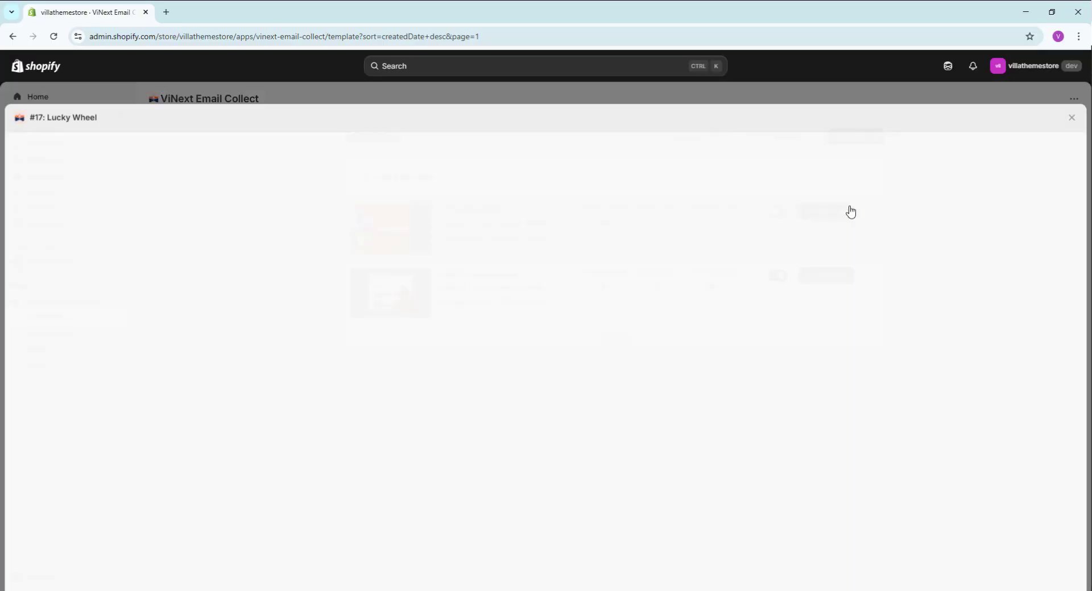
click(329, 131)
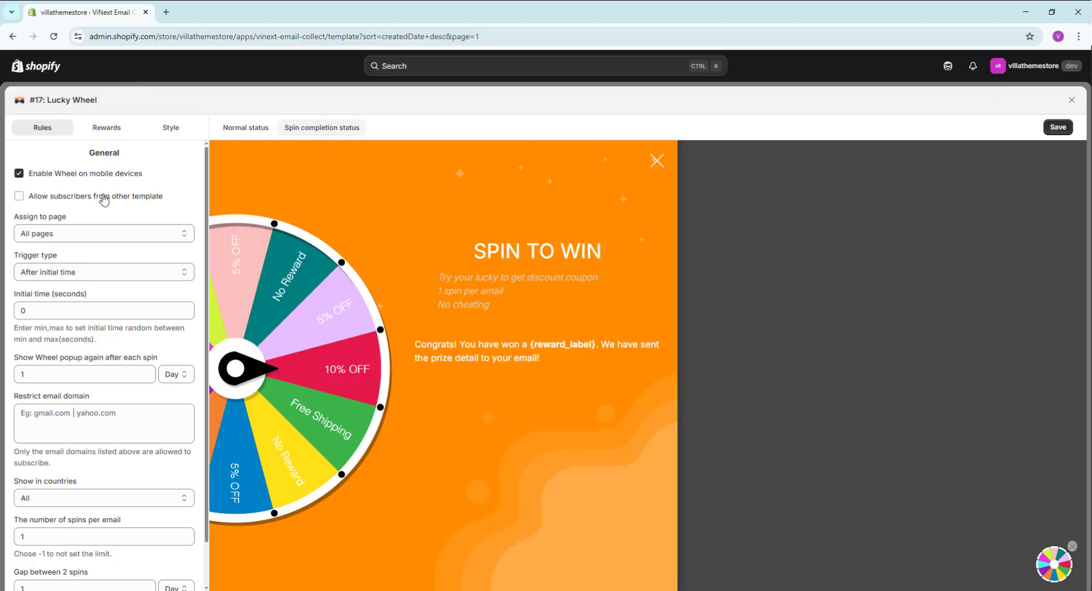
click(95, 235)
scroll(87, 257, down, 1)
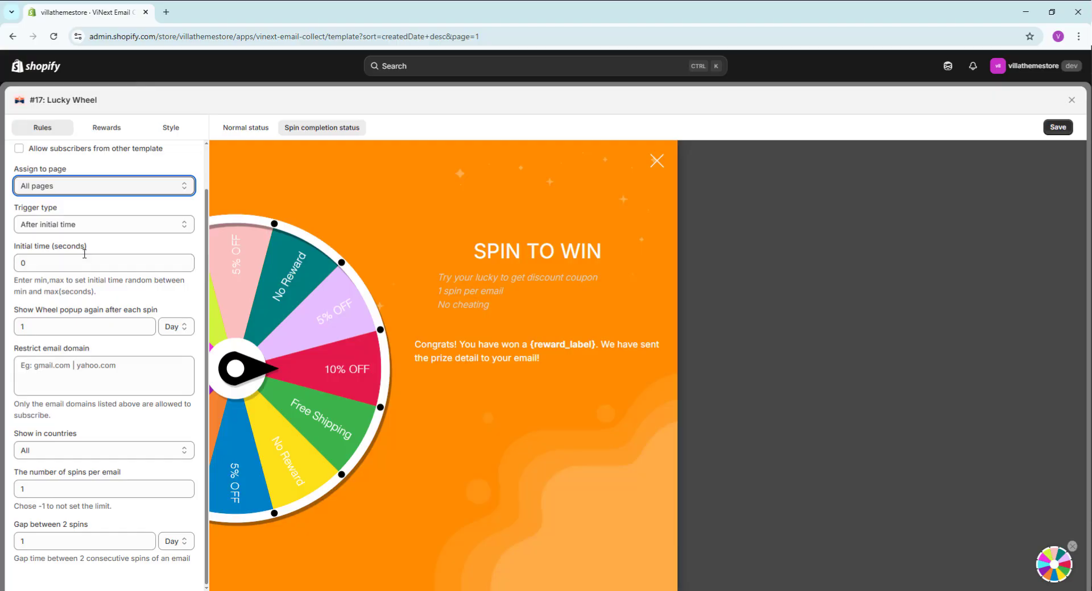
click(106, 128)
Step: Duplicate the 10% OFF reward twice and darken its background colour to #a63b55
click(165, 156)
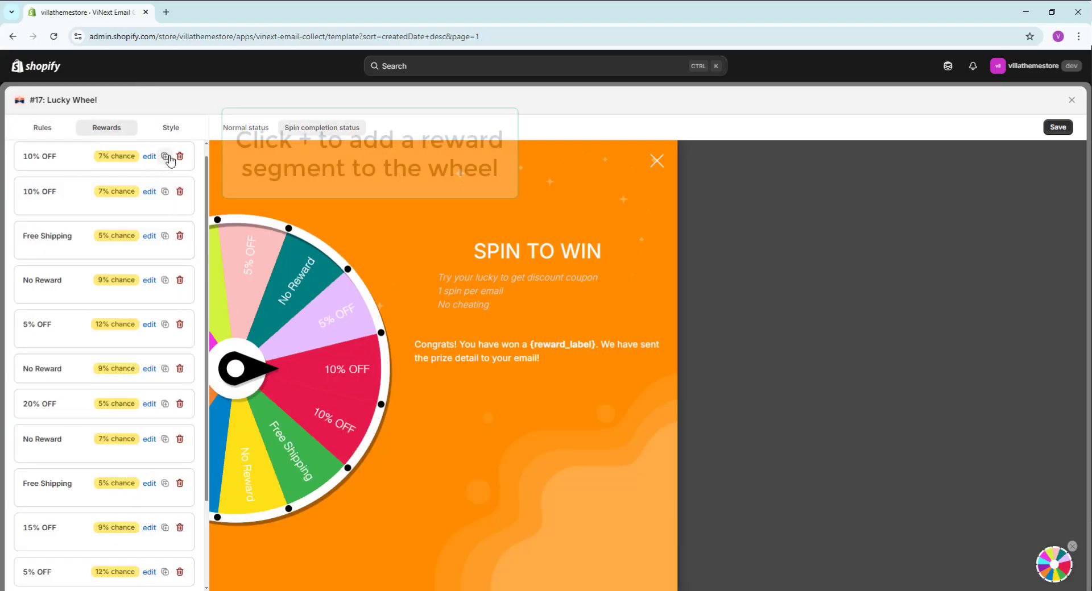
click(165, 156)
click(165, 157)
click(149, 157)
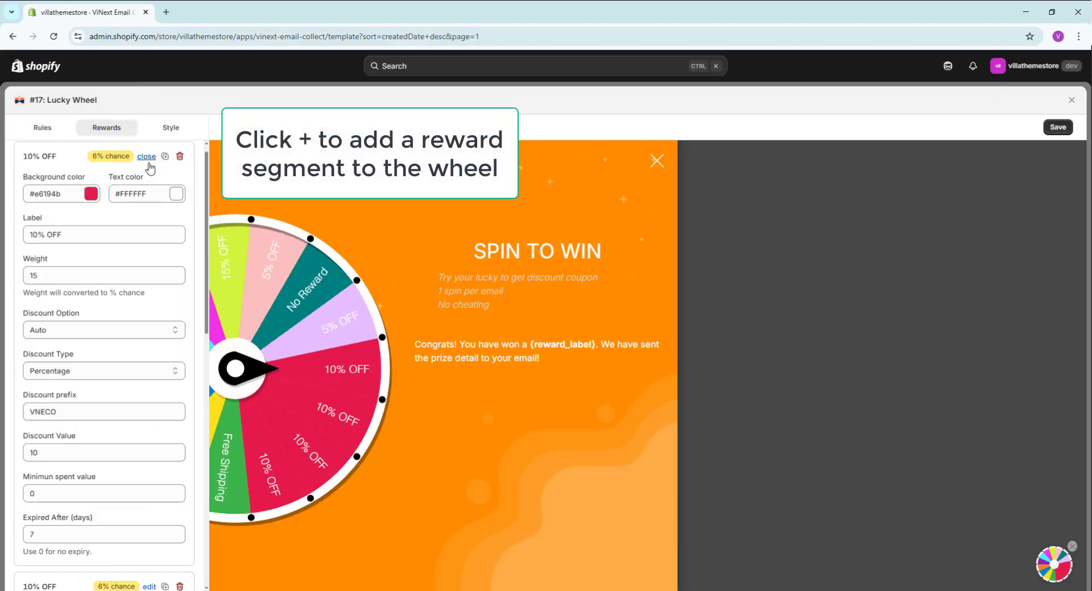
click(91, 193)
click(50, 133)
click(115, 131)
click(91, 193)
drag(86, 217, 81, 239)
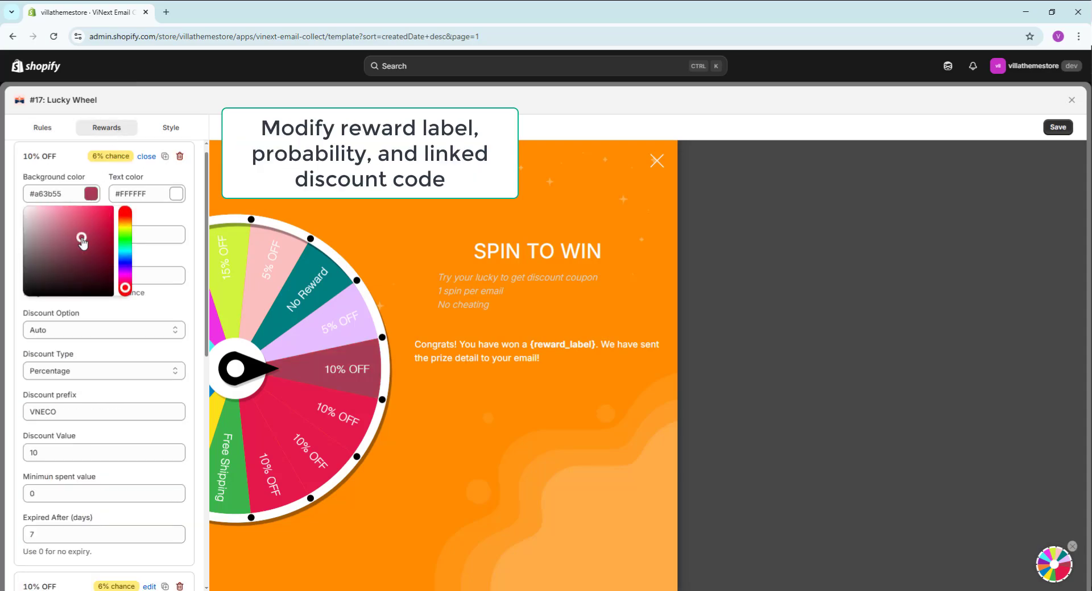
click(101, 174)
Step: Link the reward to an existing discount searching '14e4te', then delete the top rewards
click(42, 277)
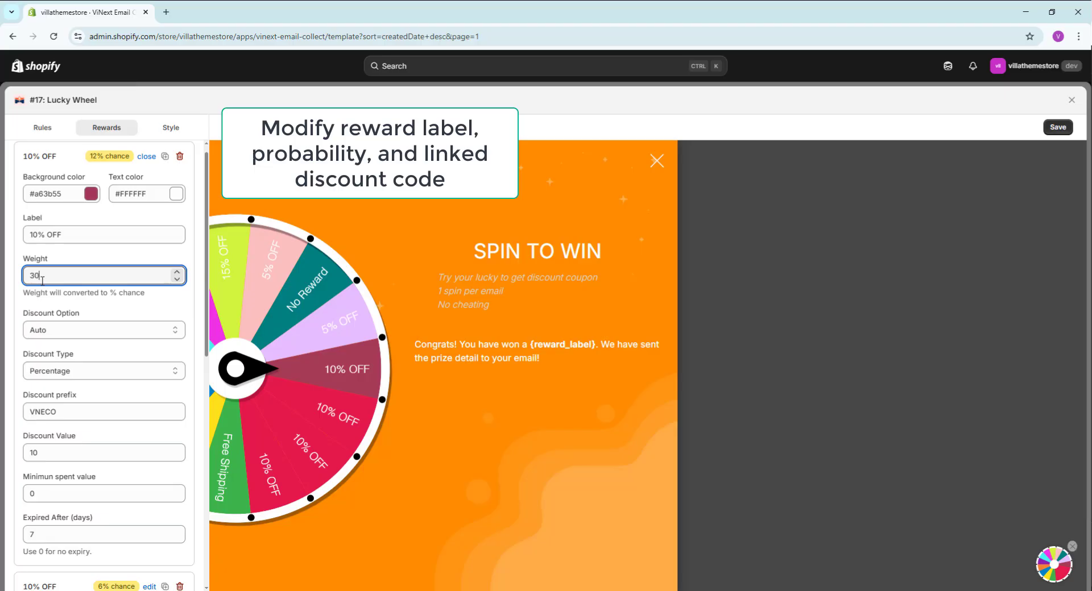
click(48, 331)
click(48, 344)
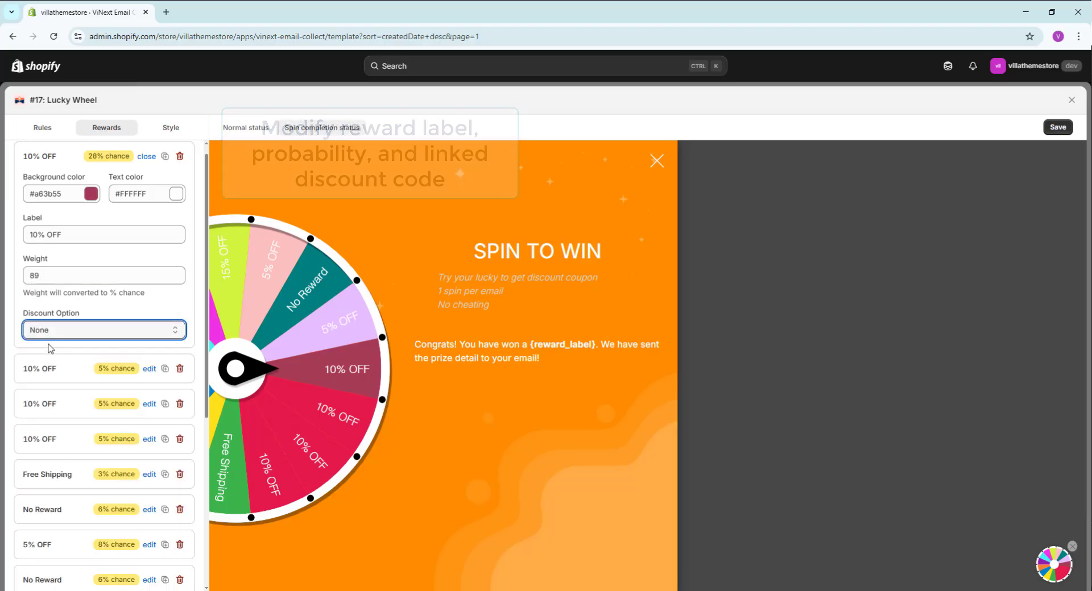
click(49, 330)
click(48, 373)
click(49, 373)
text(14e4te)
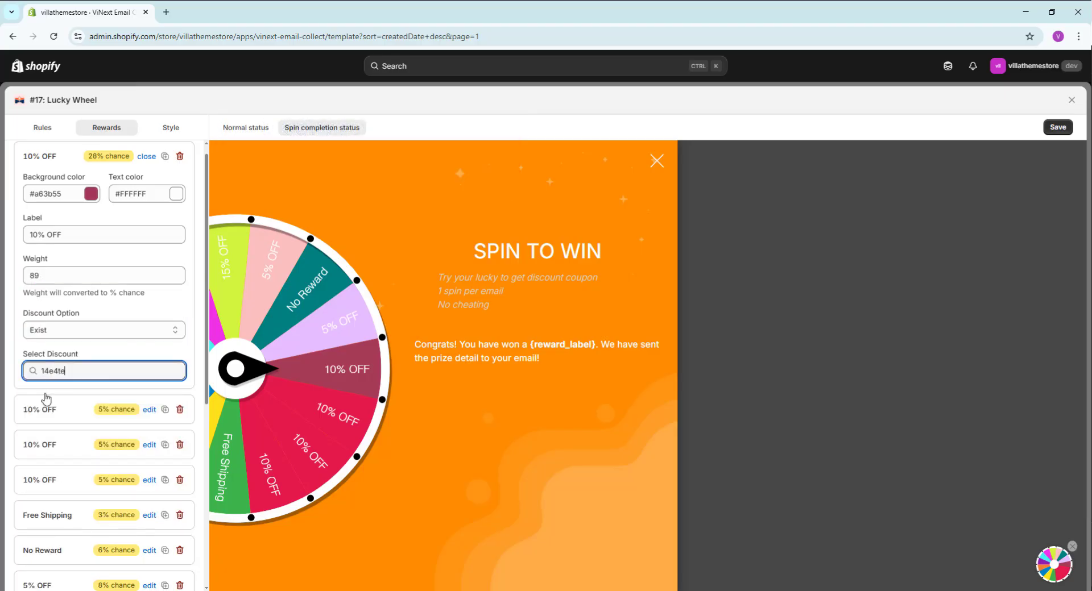
click(180, 156)
click(180, 156)
click(180, 156)
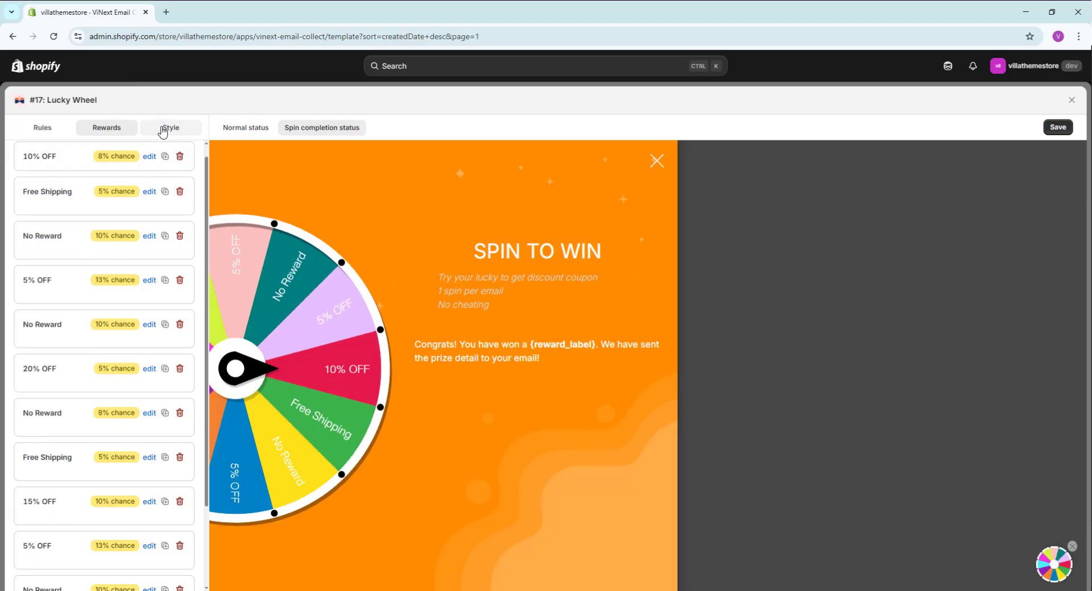
Step: Try the wheel's preset palettes and apply the purple preset colour scheme
click(185, 131)
scroll(166, 236, down, 2)
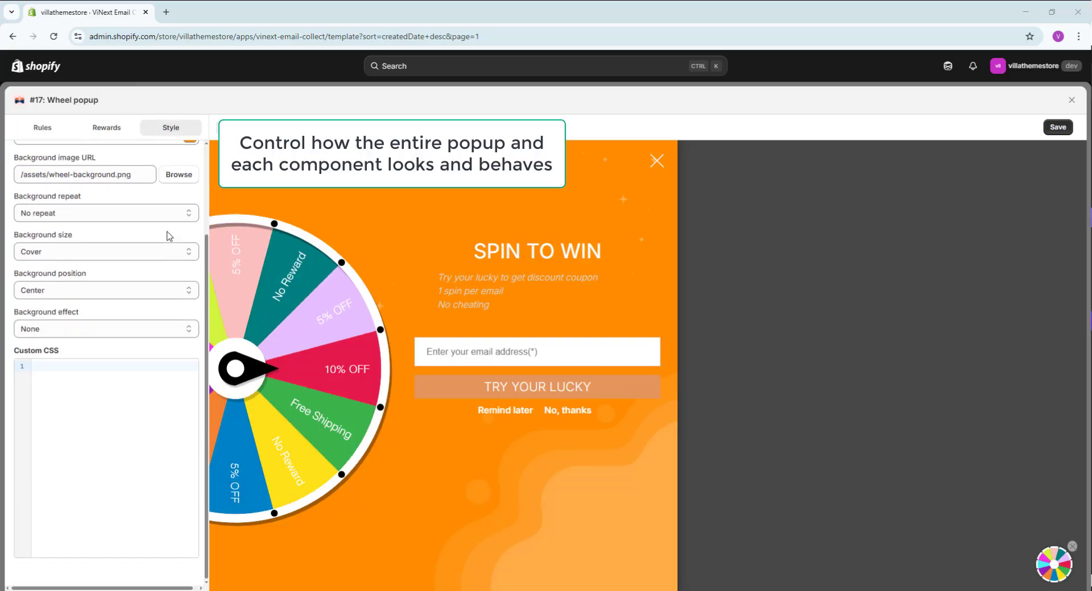
scroll(166, 236, up, 2)
click(274, 266)
click(94, 218)
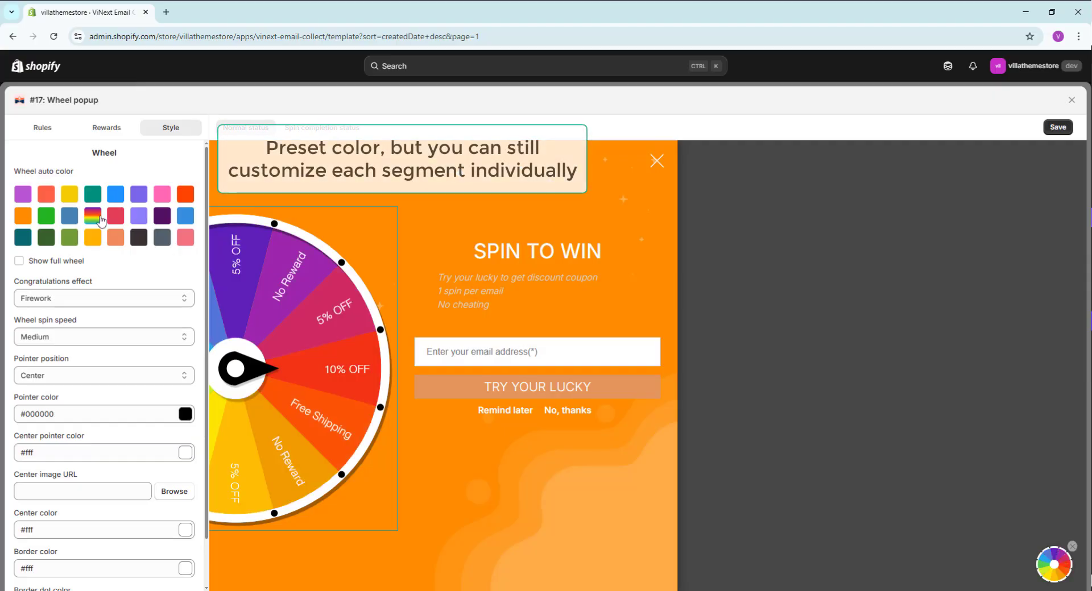
click(74, 194)
click(116, 196)
click(27, 201)
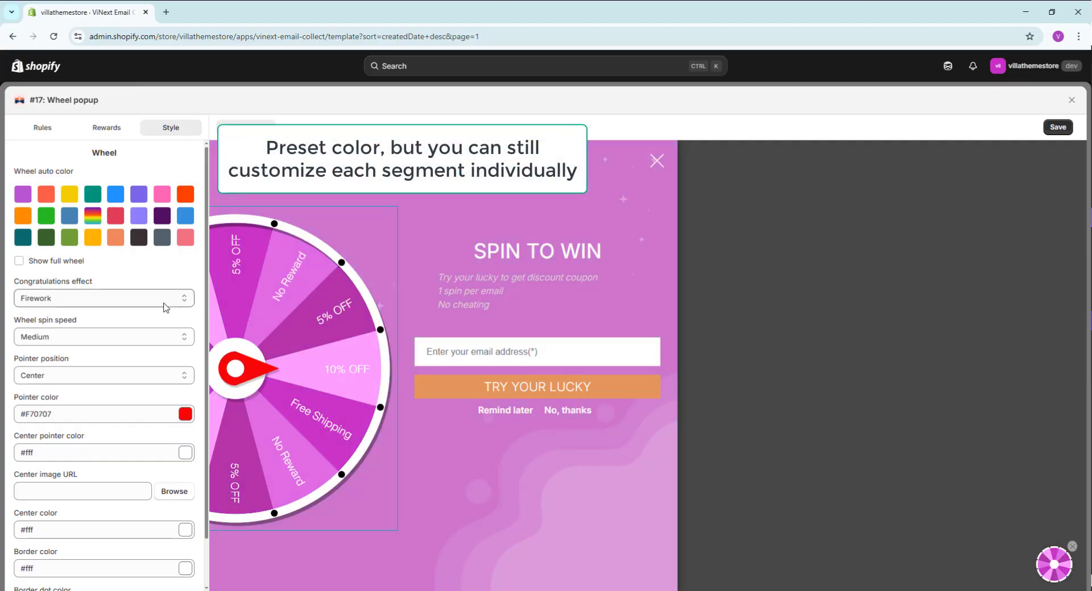
Step: Lighten the 10% OFF segment's background to a purple shade
click(107, 128)
click(146, 167)
click(91, 206)
click(86, 238)
mouse_move(86, 240)
mouse_down()
mouse_move(50, 231)
mouse_move(64, 239)
mouse_up()
click(146, 169)
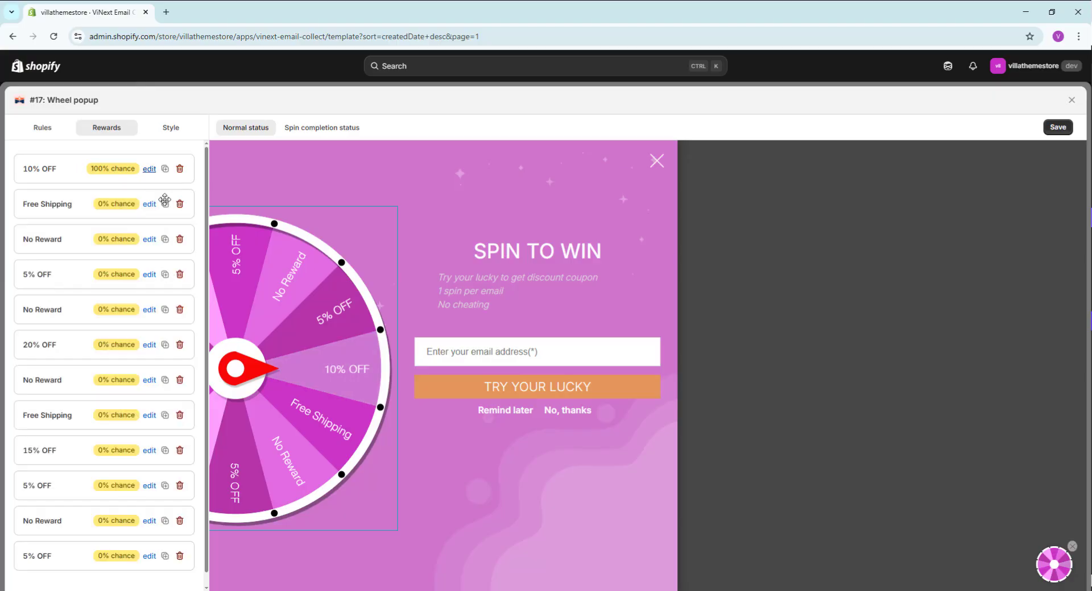
click(171, 127)
Step: Review the wheel controls and winning message, set the widget position to Top Right, and save
click(538, 351)
click(316, 130)
click(449, 356)
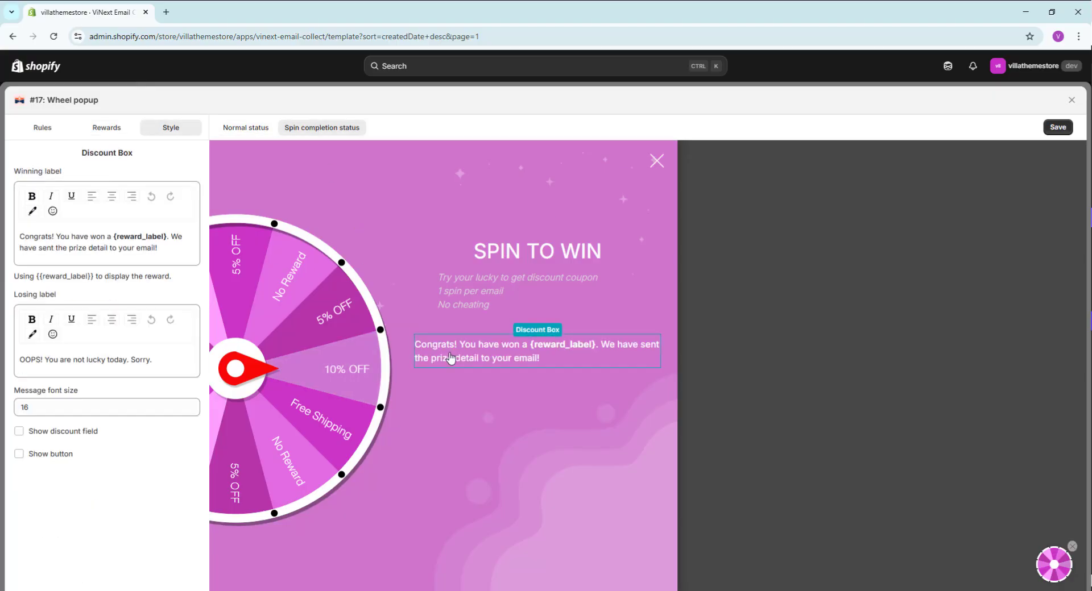
click(657, 161)
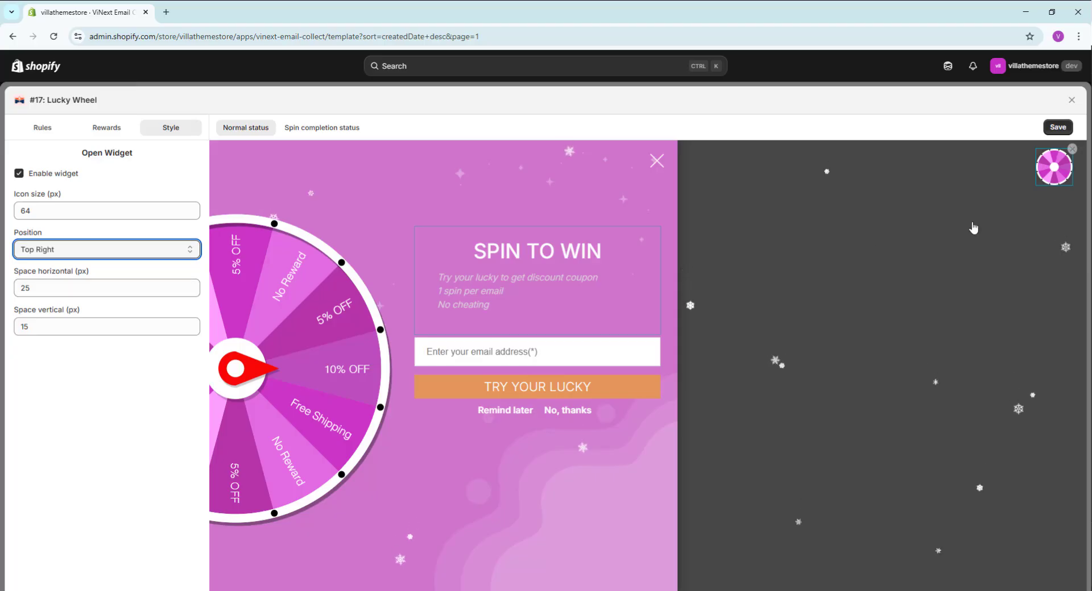
click(1055, 128)
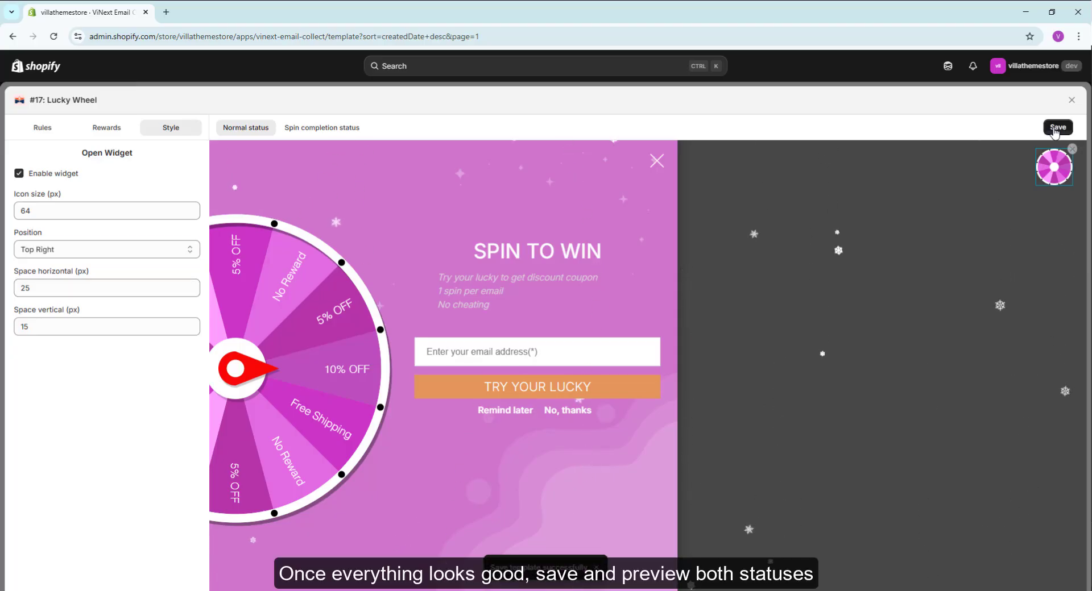
Step: Close the Lucky Wheel editor and open the Popup discount email editor
click(1071, 100)
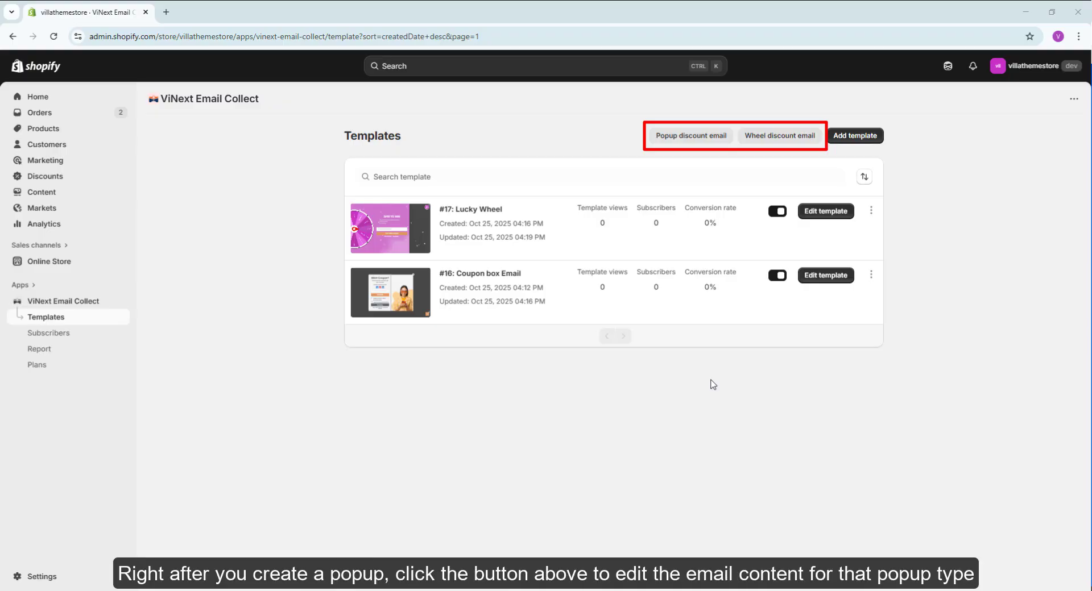
click(693, 138)
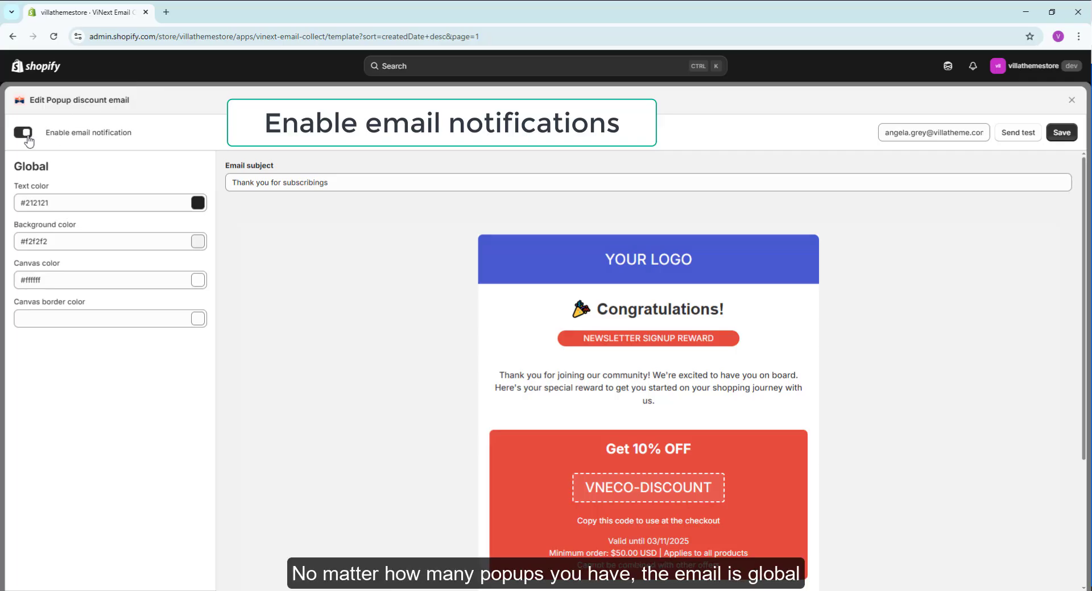
Step: Set the email's global text colour to #000000 and inspect the header, heading and paragraph blocks
click(198, 203)
drag(101, 246, 15, 312)
click(16, 313)
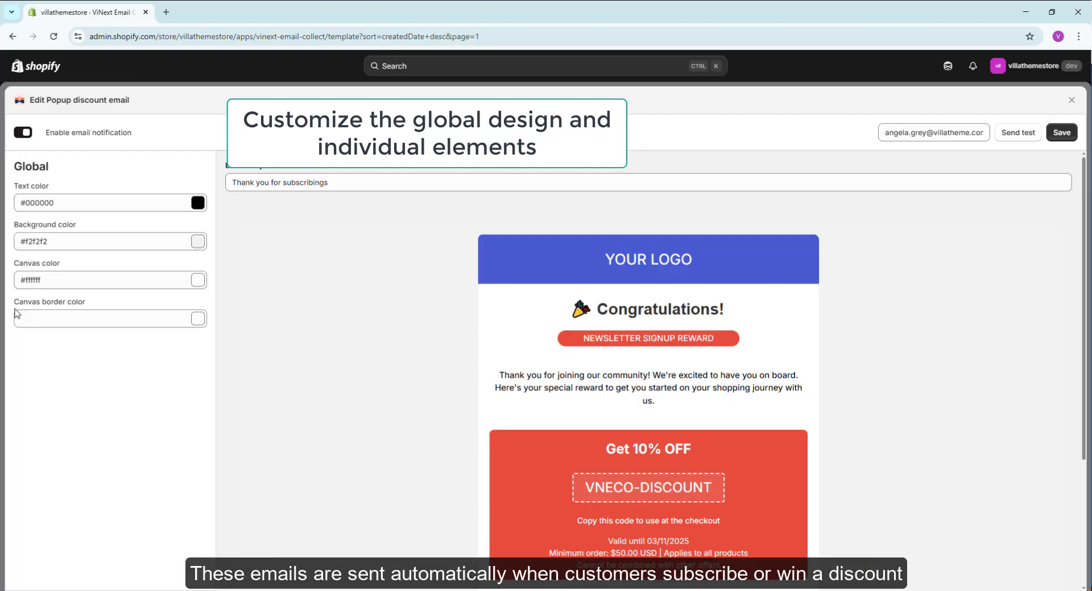
click(652, 276)
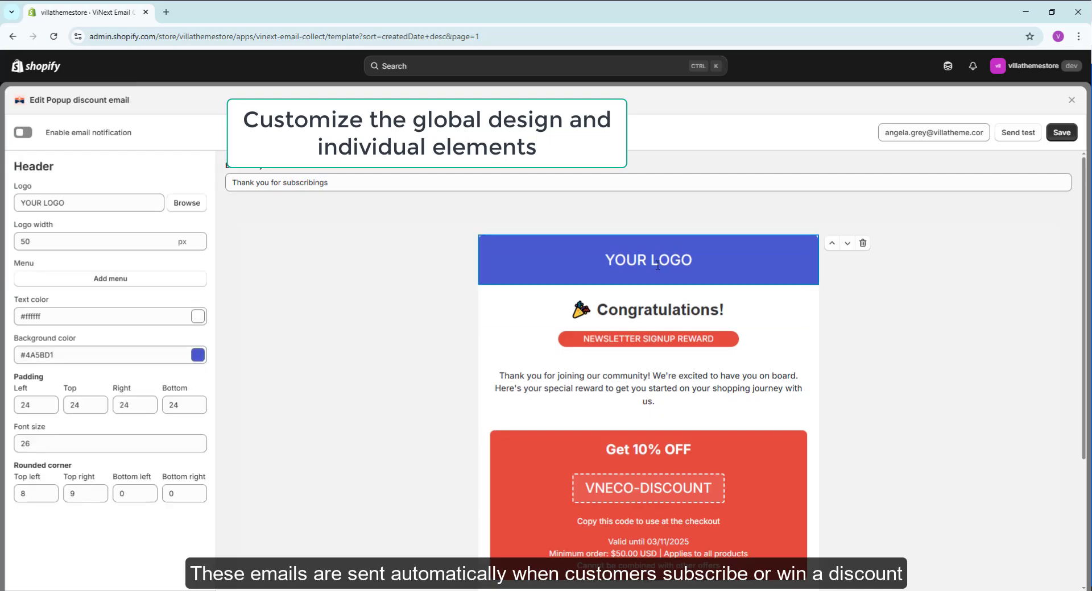
click(609, 303)
click(614, 340)
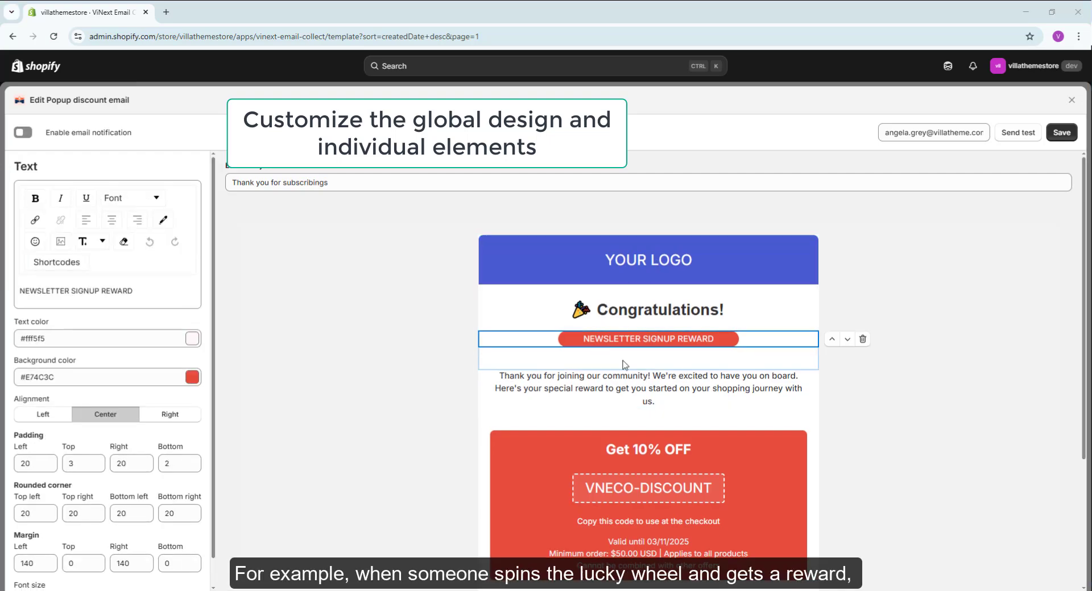
click(625, 363)
click(624, 401)
Step: Inspect the discount code blocks, then insert a new Text block below the thank-you paragraph
click(633, 426)
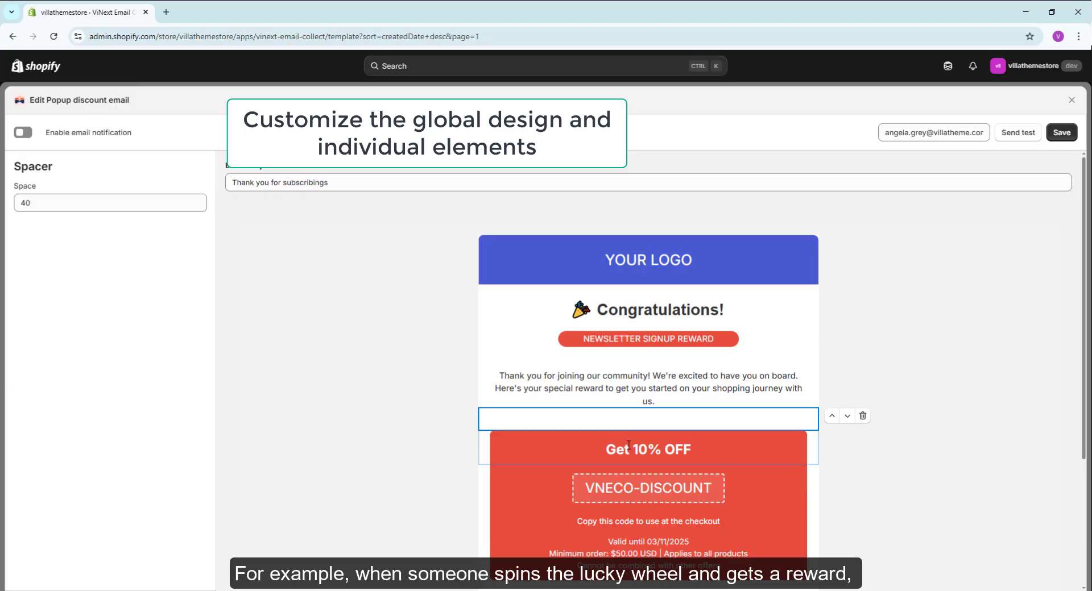
click(628, 446)
click(628, 488)
click(632, 524)
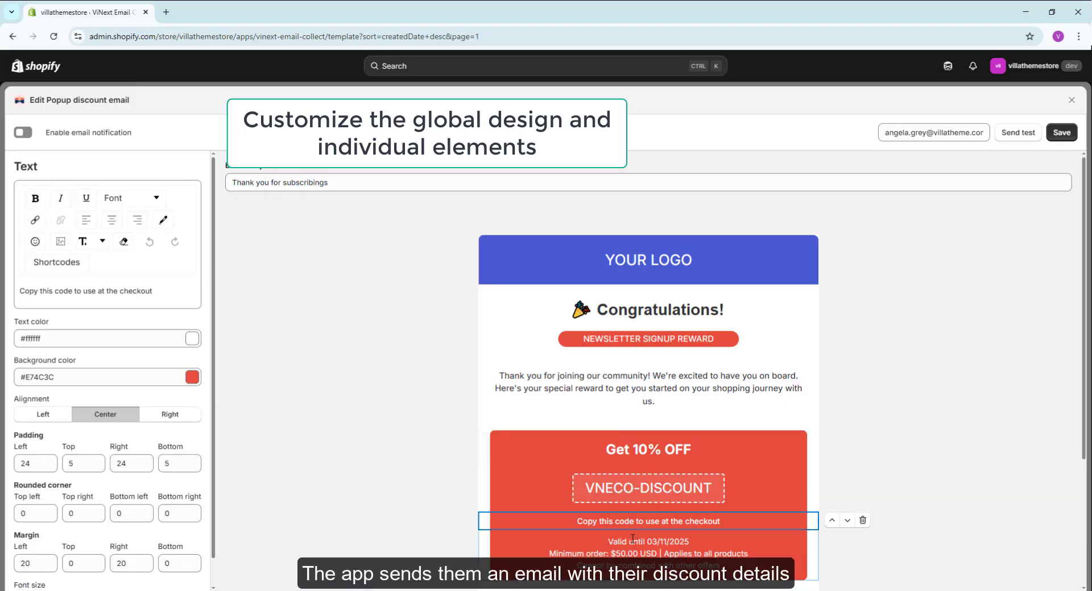
click(632, 543)
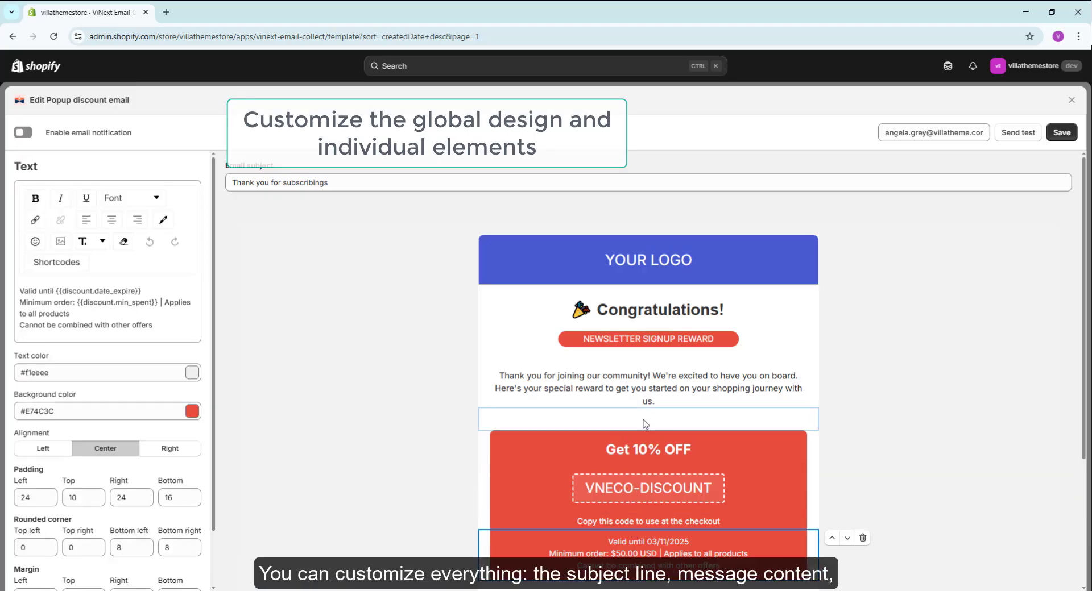
click(649, 407)
click(652, 432)
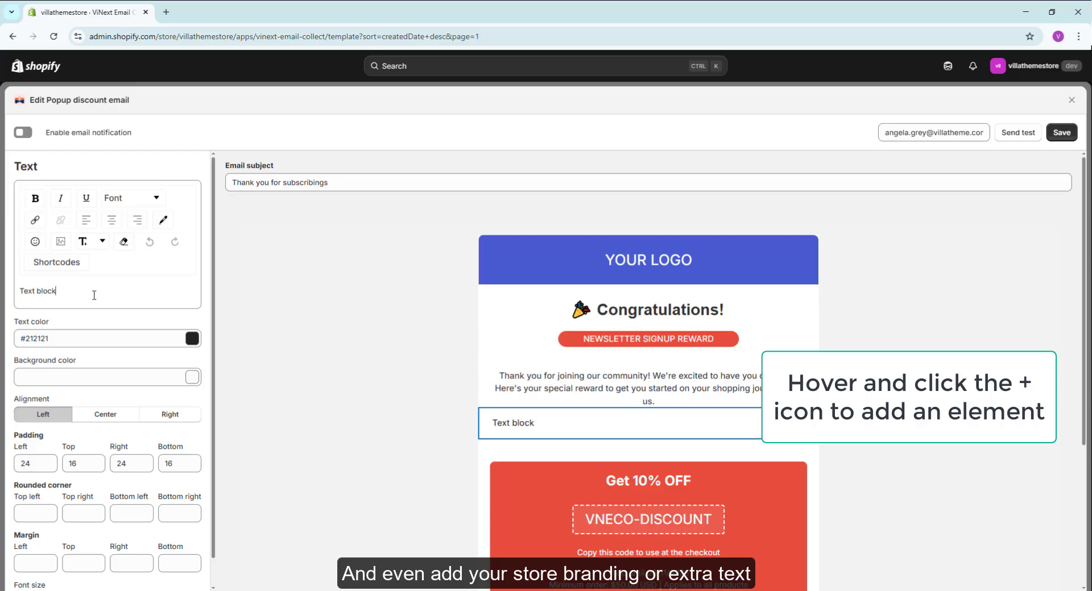
Step: Change the text block to 'Edit your content', then add a trial image block, move it up and delete it
key(ctrl+a)
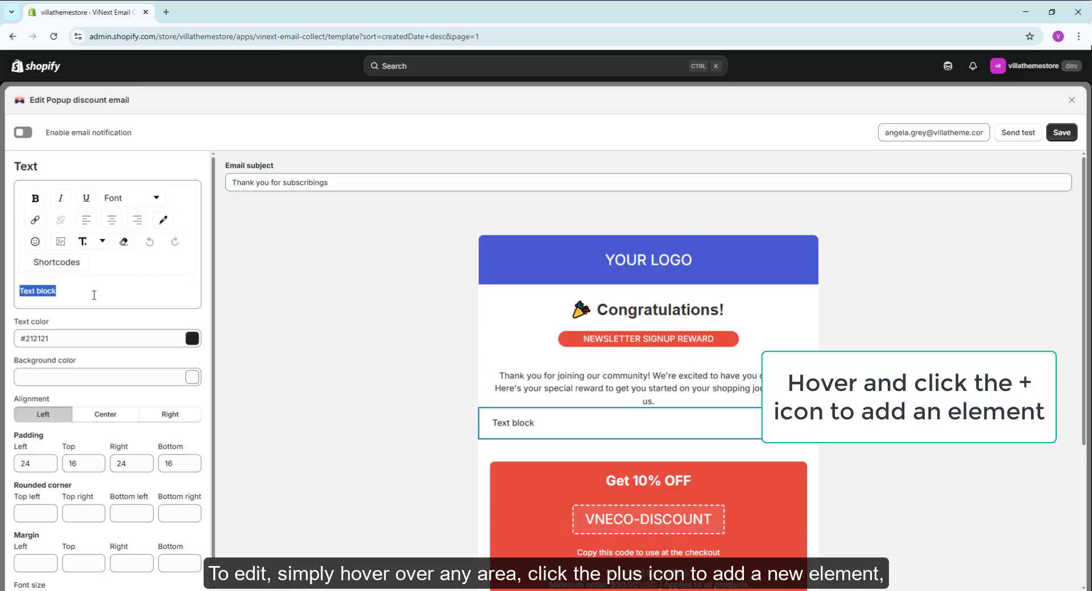
text(Edit your conte)
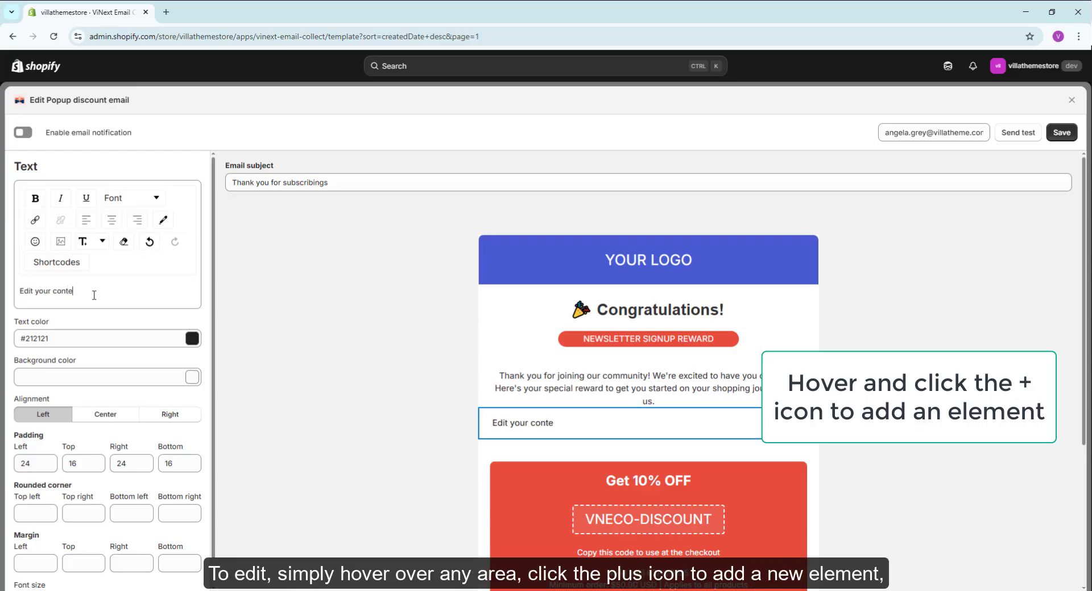
text(nt)
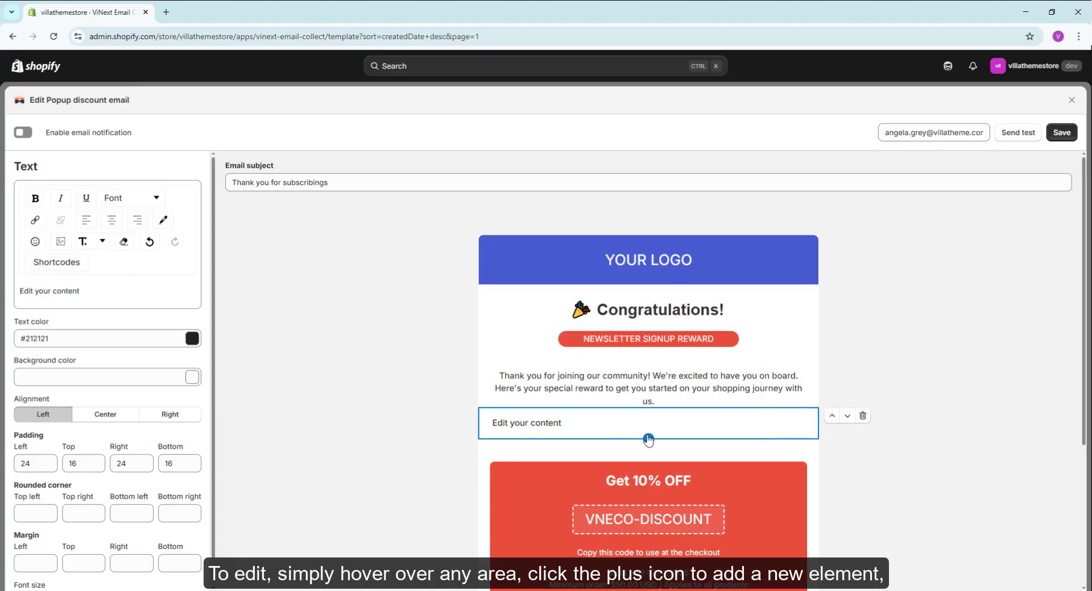
click(648, 441)
click(648, 408)
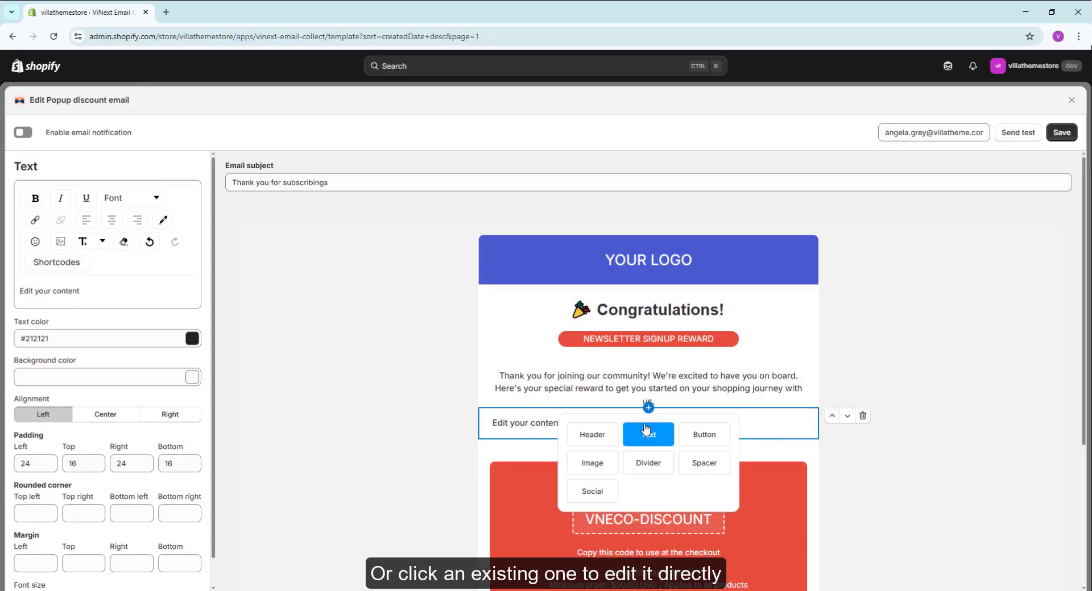
click(608, 467)
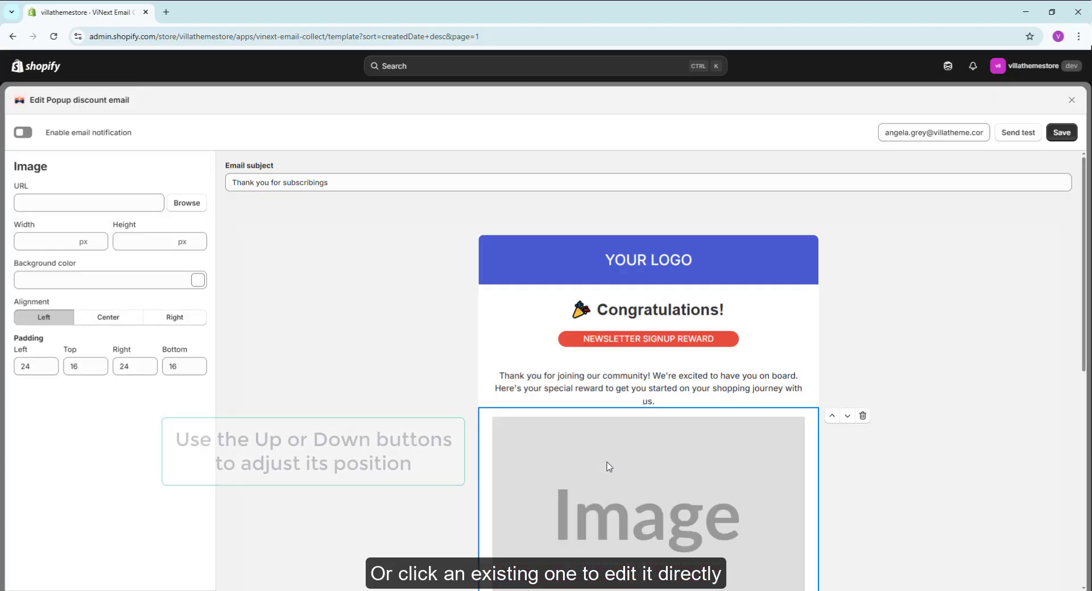
click(832, 416)
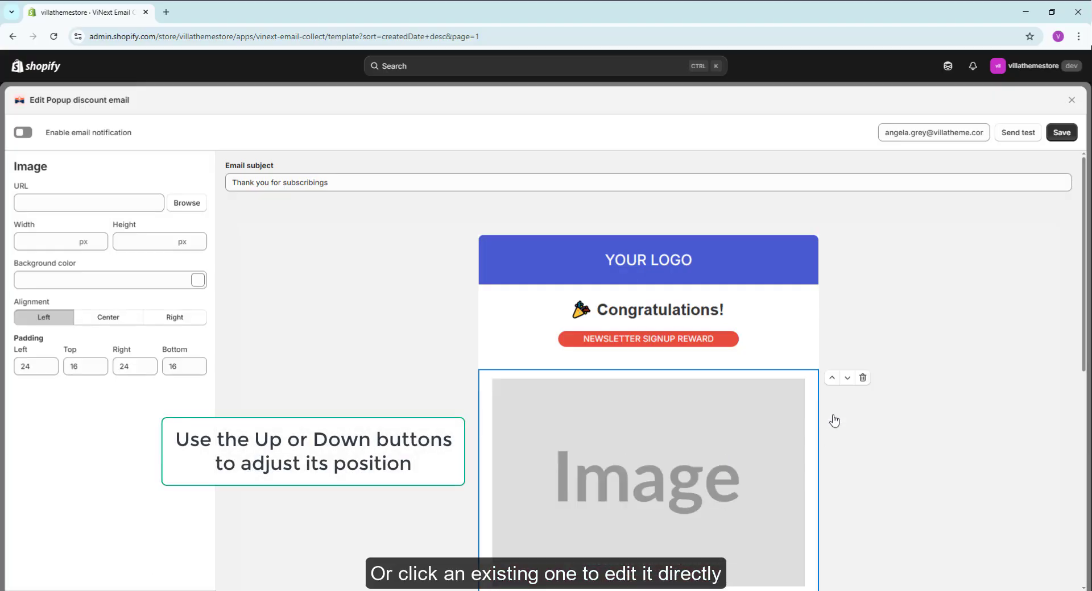
click(832, 380)
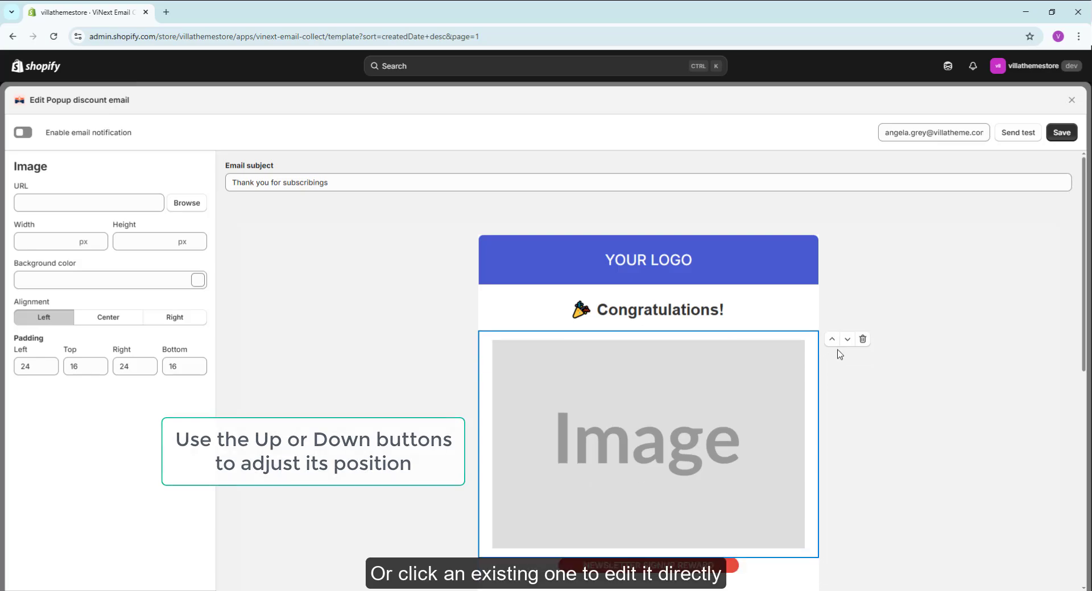
click(863, 355)
click(832, 389)
Step: Send a test of the popup discount email and save its template
click(966, 135)
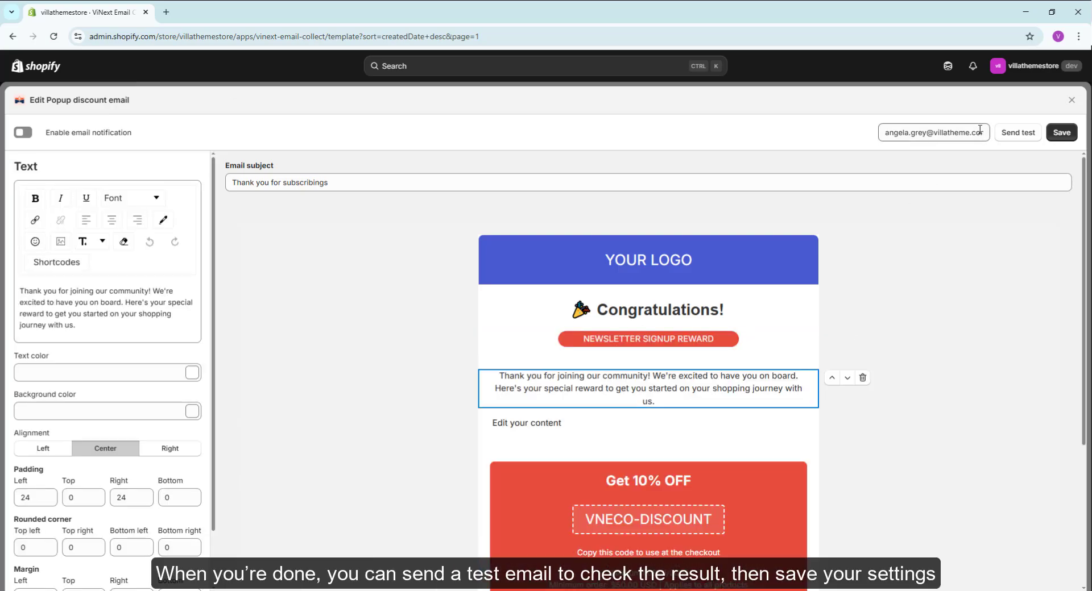
click(1015, 136)
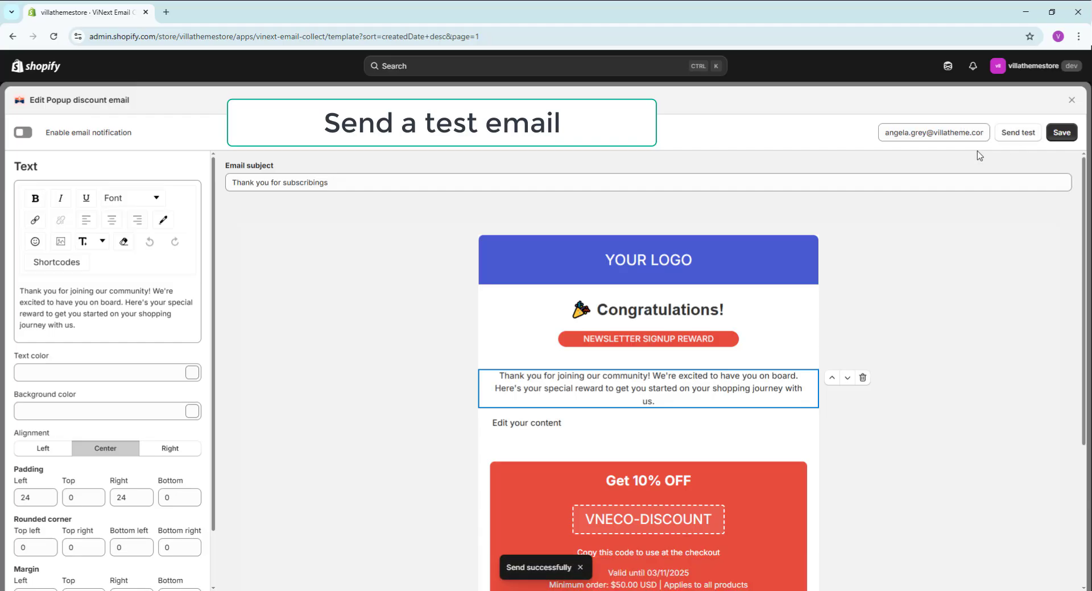
click(1054, 133)
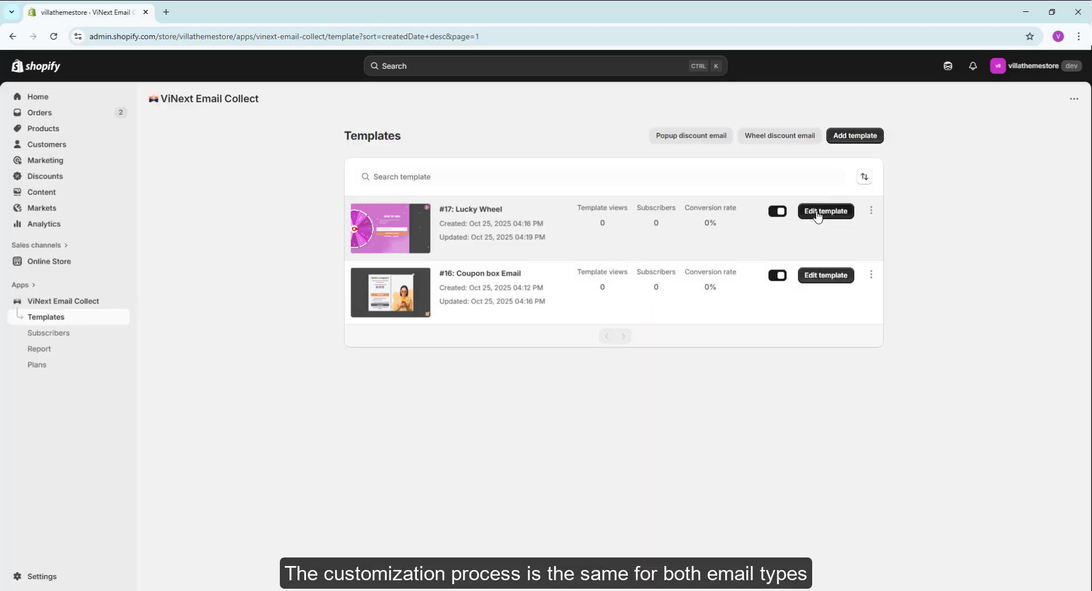
Step: In the wheel discount email, set the VNECO-DISCOUNT coupon button to Full, then back to Auto width
click(834, 212)
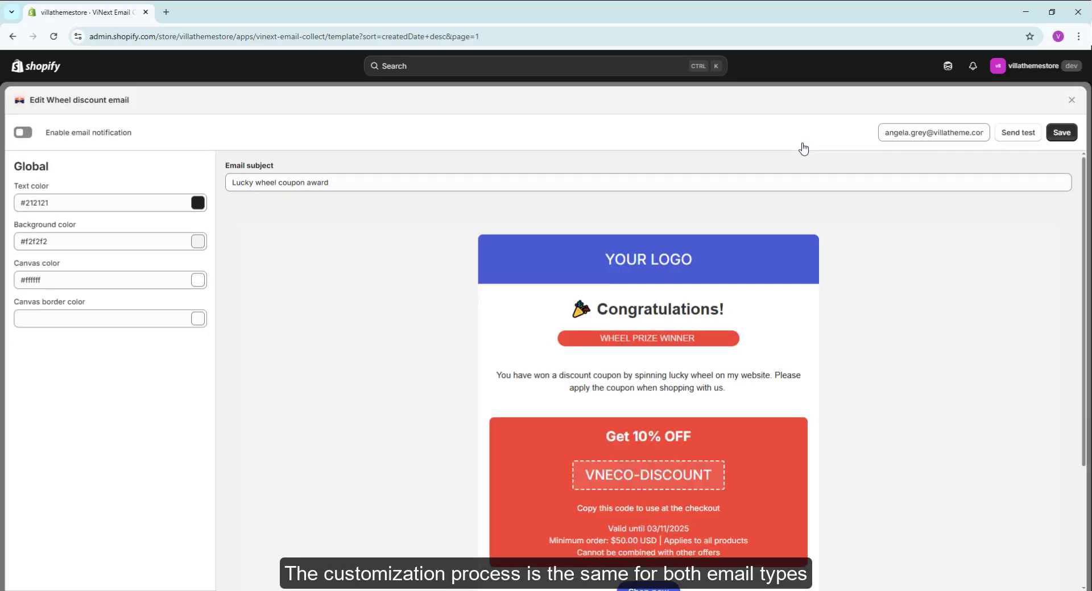
click(539, 295)
click(528, 353)
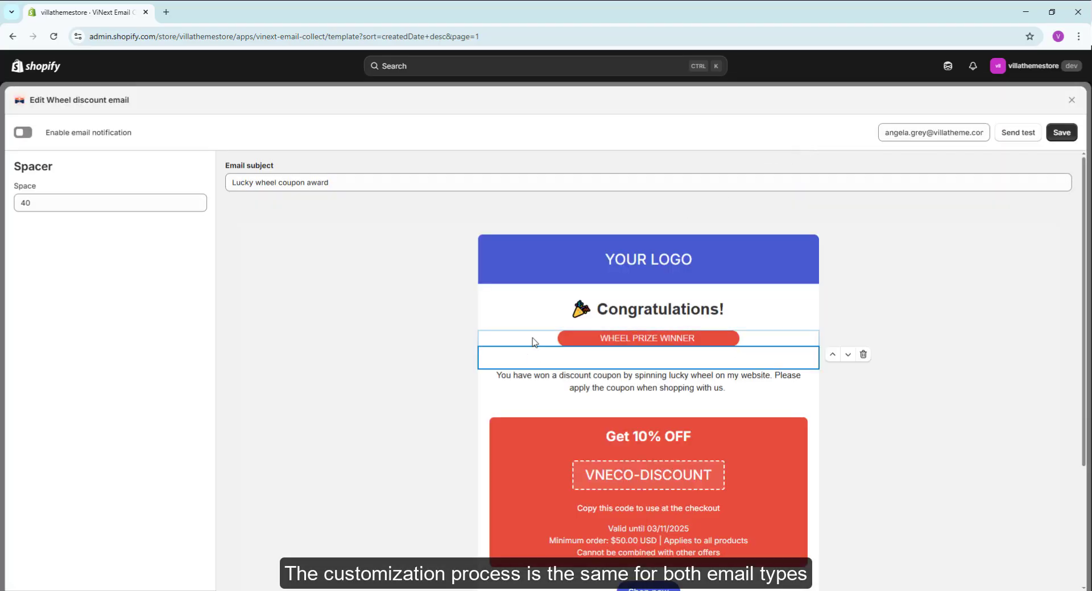
click(533, 340)
click(523, 436)
click(519, 477)
click(157, 279)
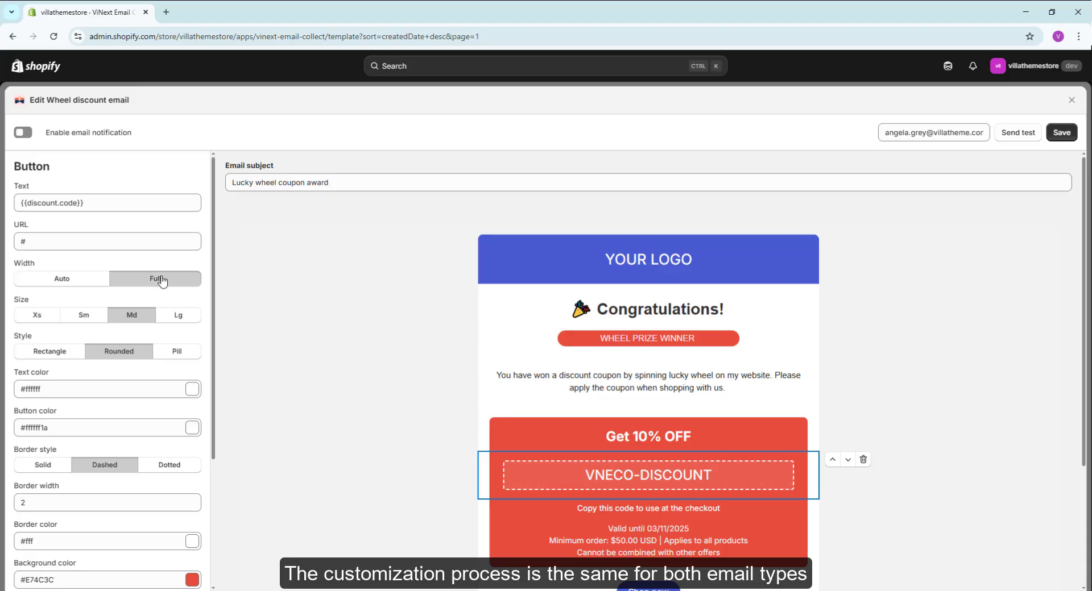
click(88, 281)
Step: Enable the wheel discount email notification, save the template, and close the editor
click(39, 135)
click(1061, 132)
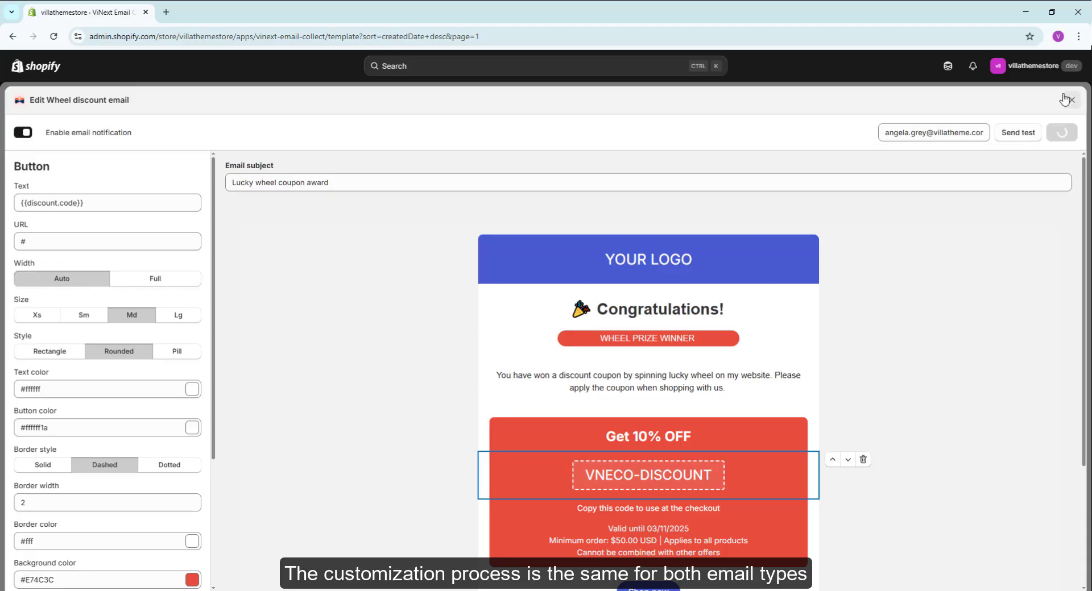
click(1069, 100)
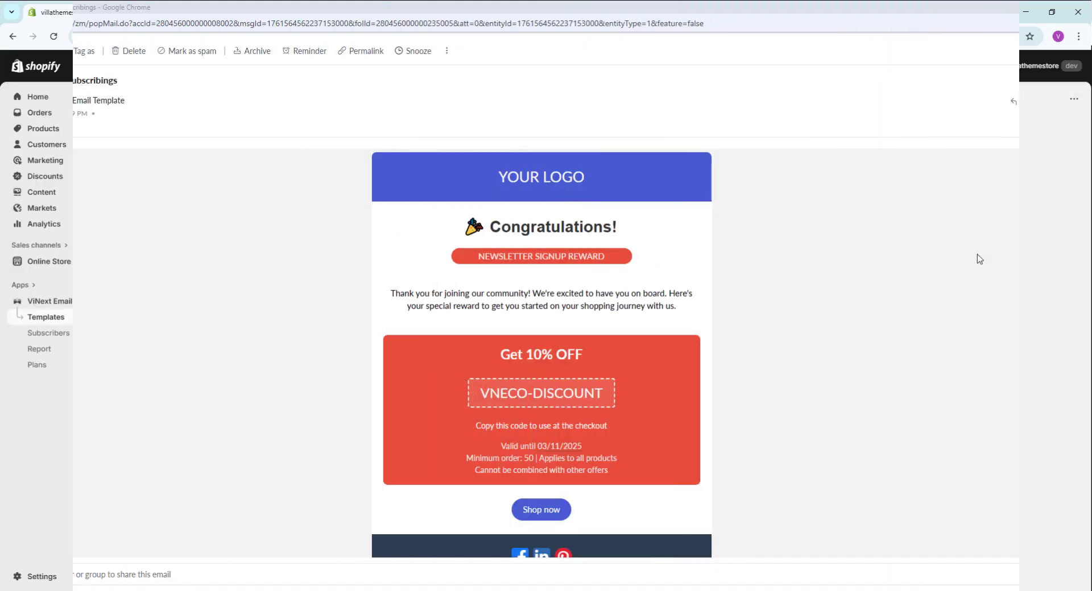
Step: Scroll through the Lucky wheel coupon award email down to its 10% OFF VNECO-DISCOUNT coupon
scroll(979, 259, down, 3)
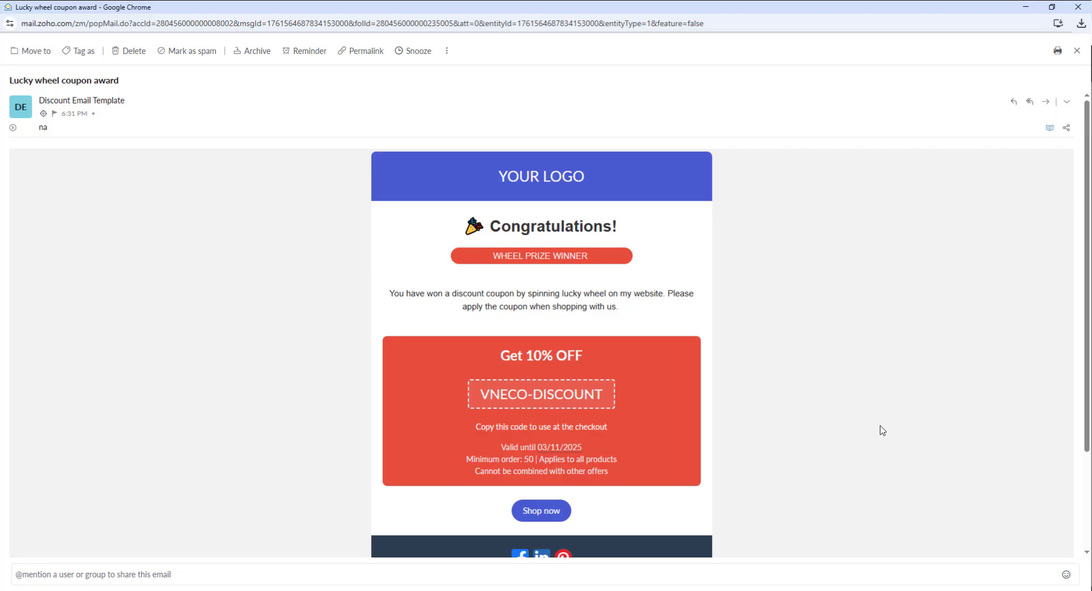
scroll(881, 431, down, 2)
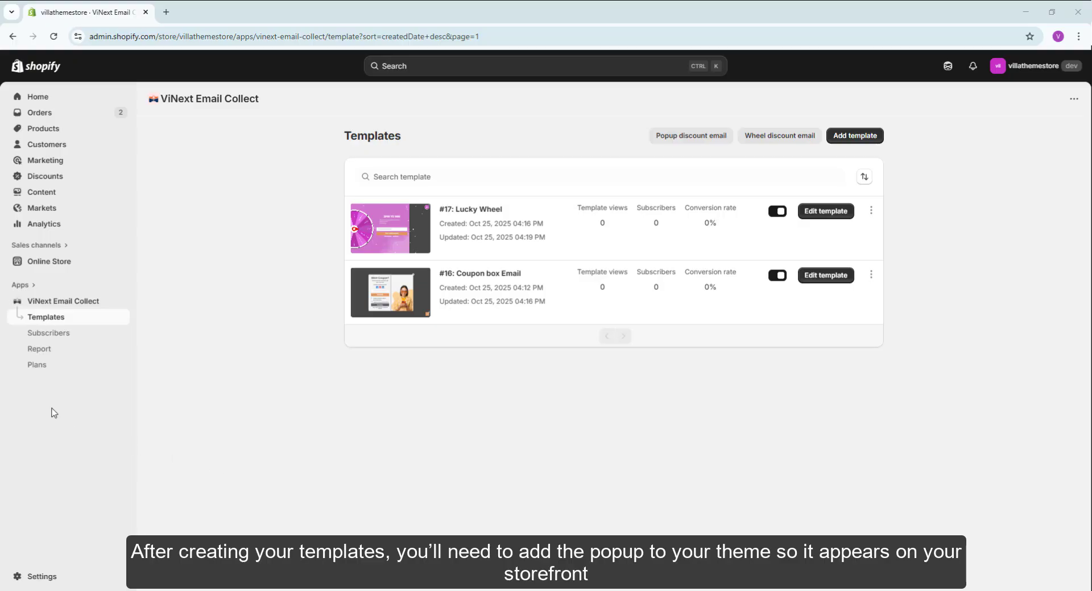
Step: On the ViNext Email Collect home, expand 'Enable app in your theme' and try its App Extension link
click(56, 306)
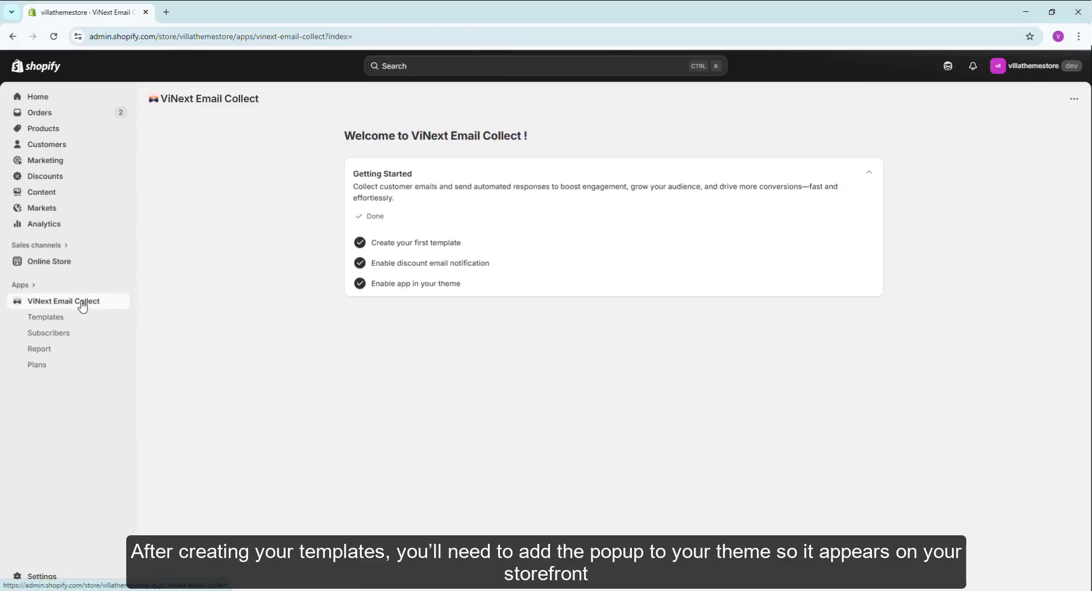
click(400, 289)
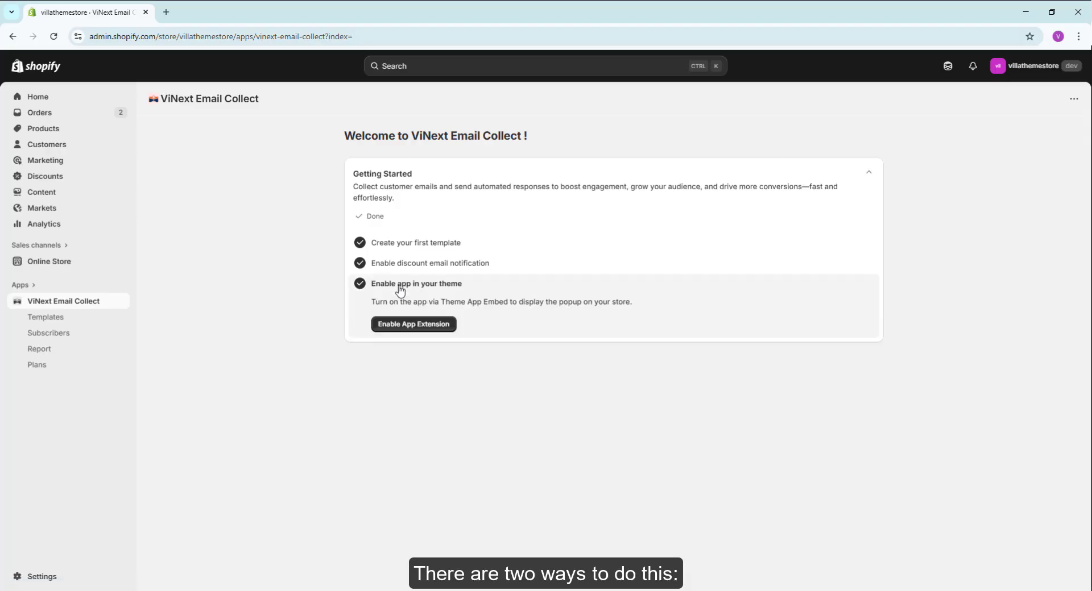
click(398, 328)
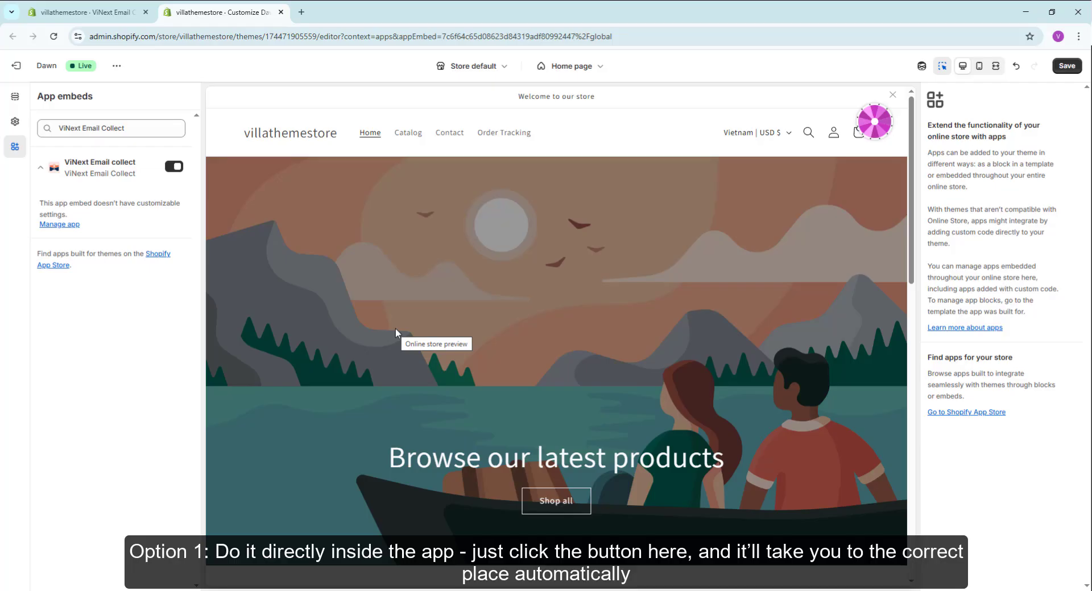
middle_click(198, 13)
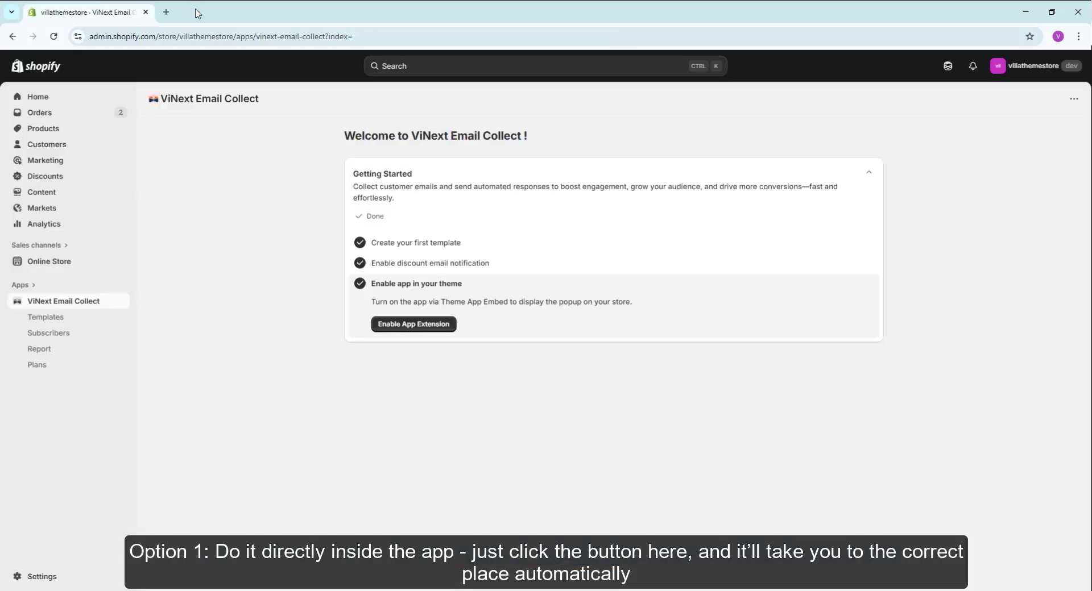
Step: From Online Store > Themes, customize Dawn and switch on the ViNext Email collect app embed
click(76, 263)
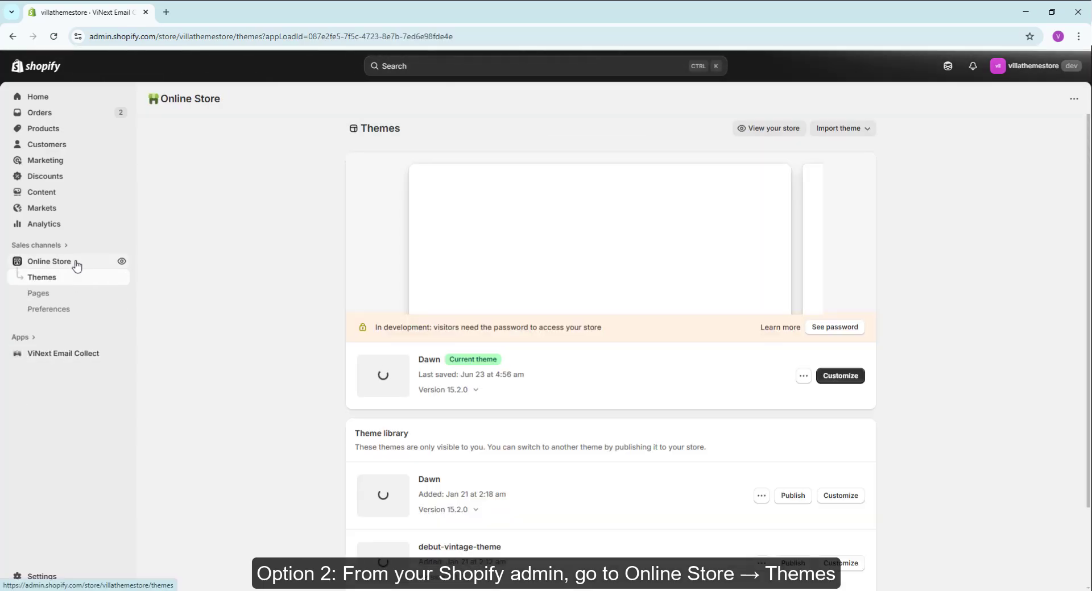
click(835, 377)
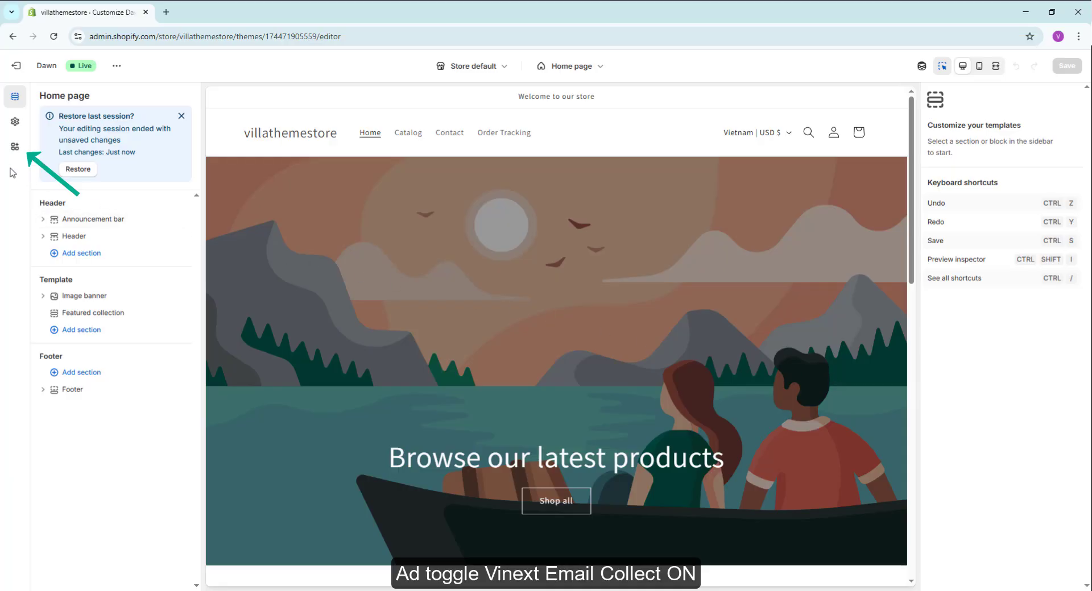
click(15, 152)
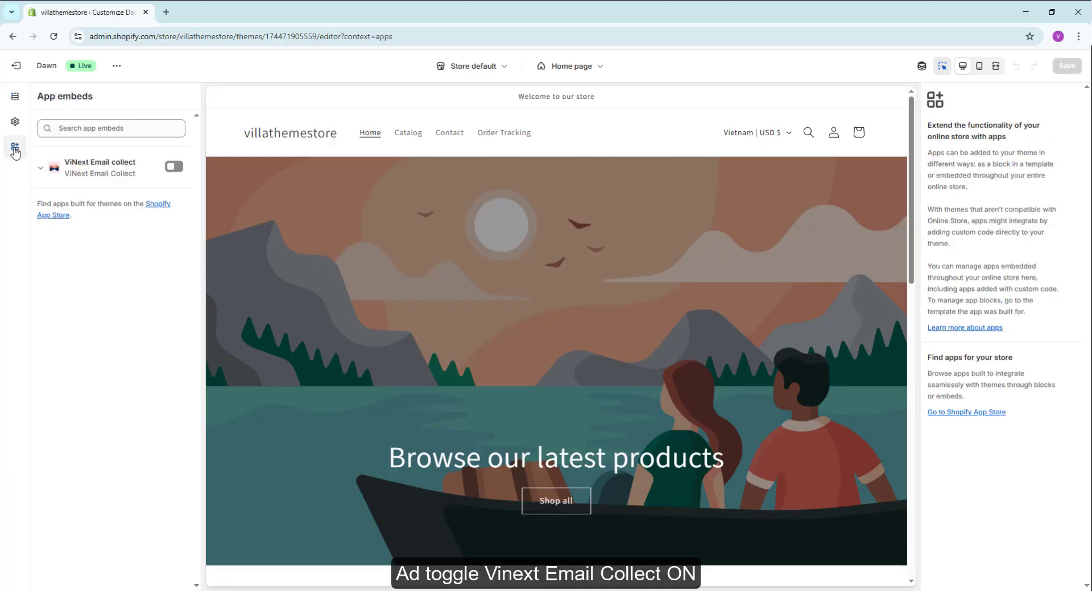
click(173, 170)
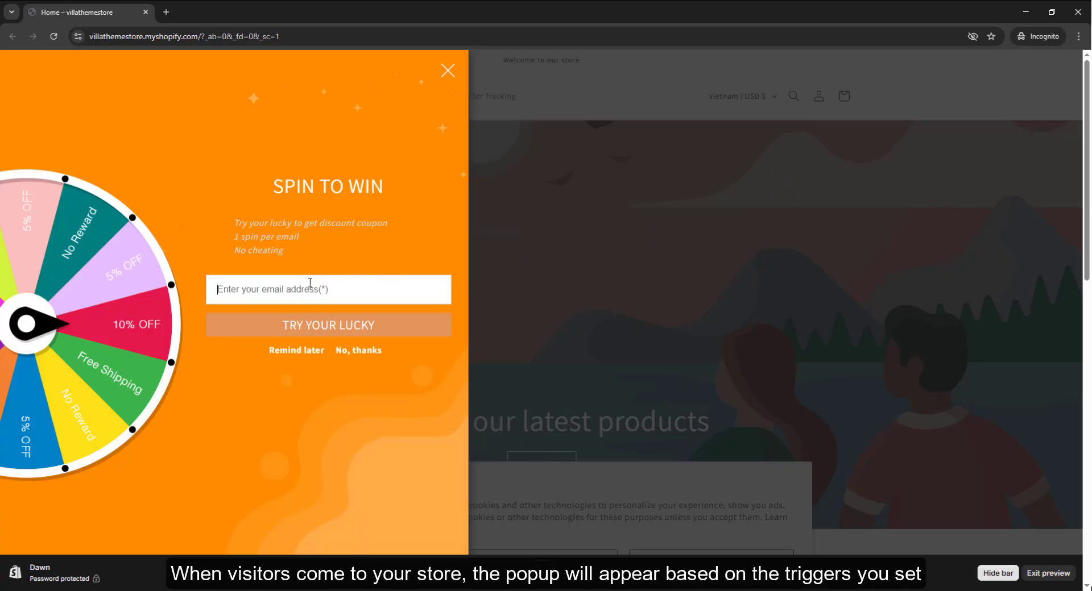
Step: Enter a visitor email in Spin to Win, spin the wheel, then close and reopen the wheel popup
key(ctrl+v)
click(314, 327)
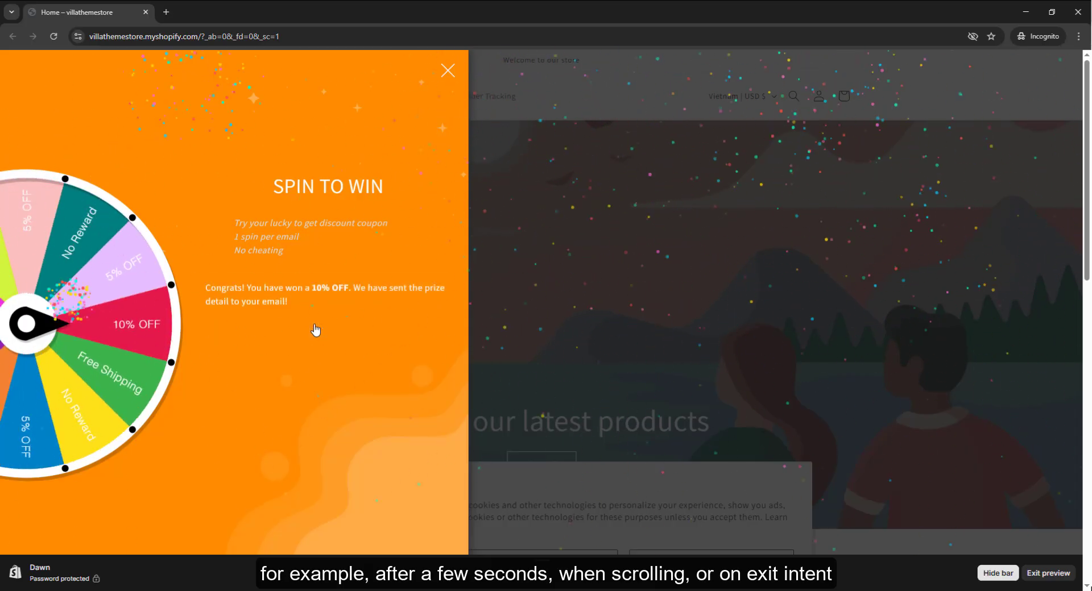
click(447, 72)
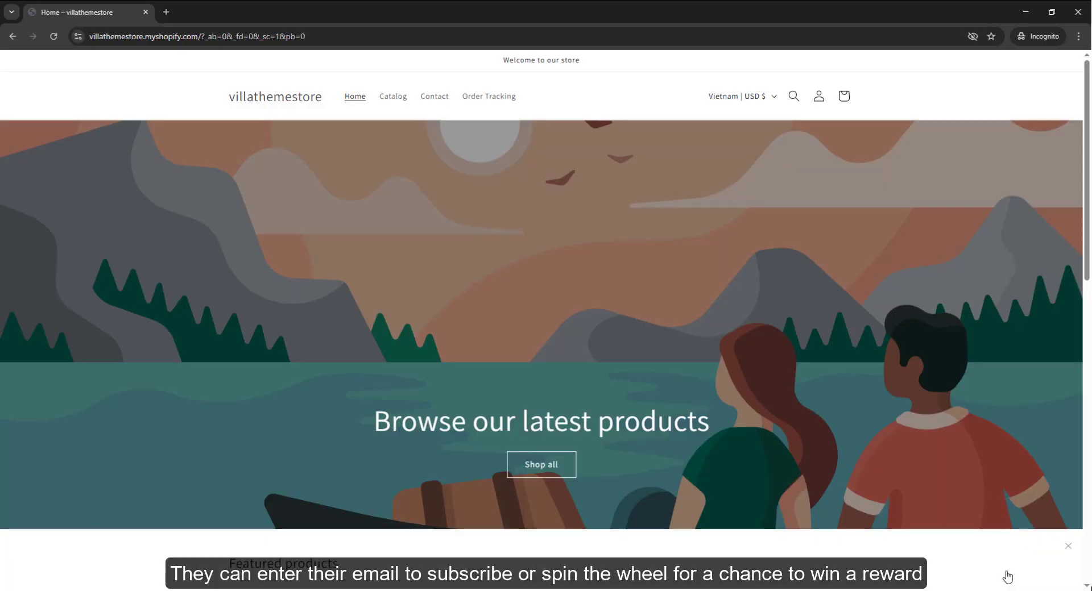
click(1042, 567)
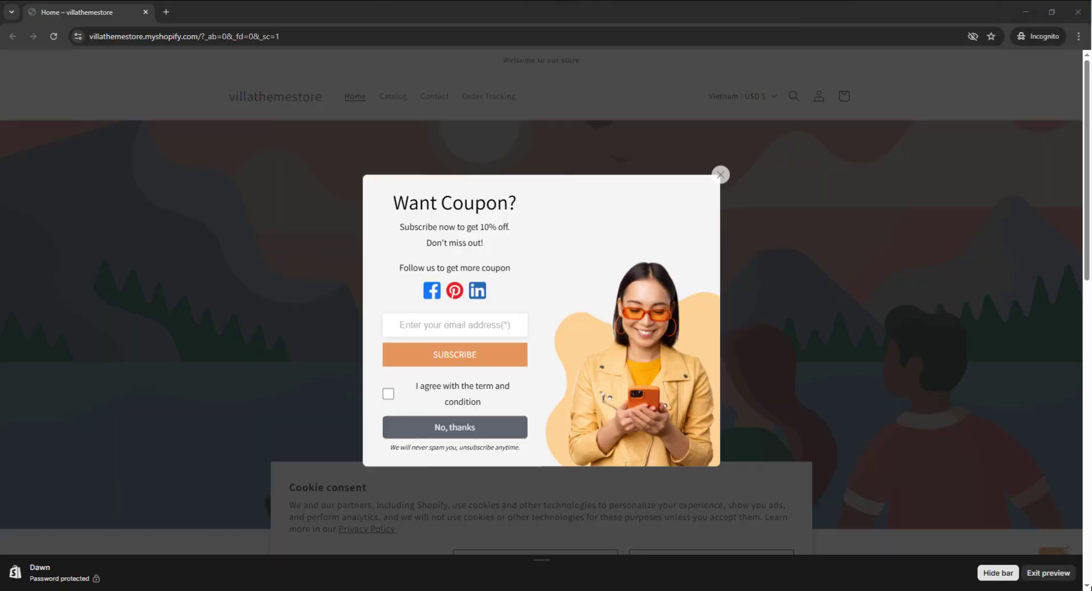
Step: Enter a visitor email in the Want Coupon? popup, accept the terms, and subscribe for 10% off
click(507, 324)
key(ctrl+v)
click(388, 394)
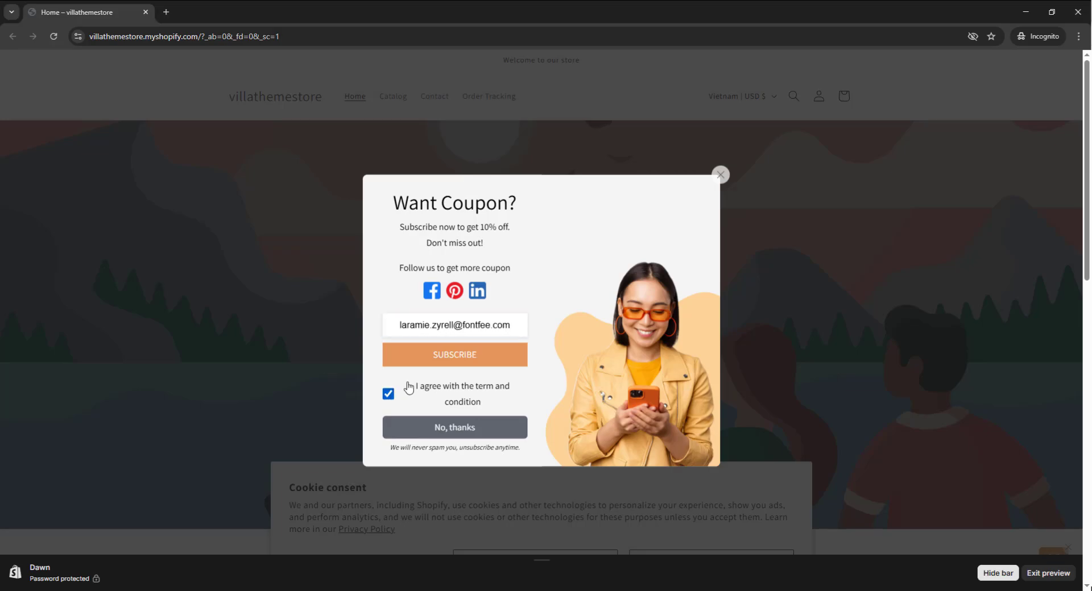
click(440, 359)
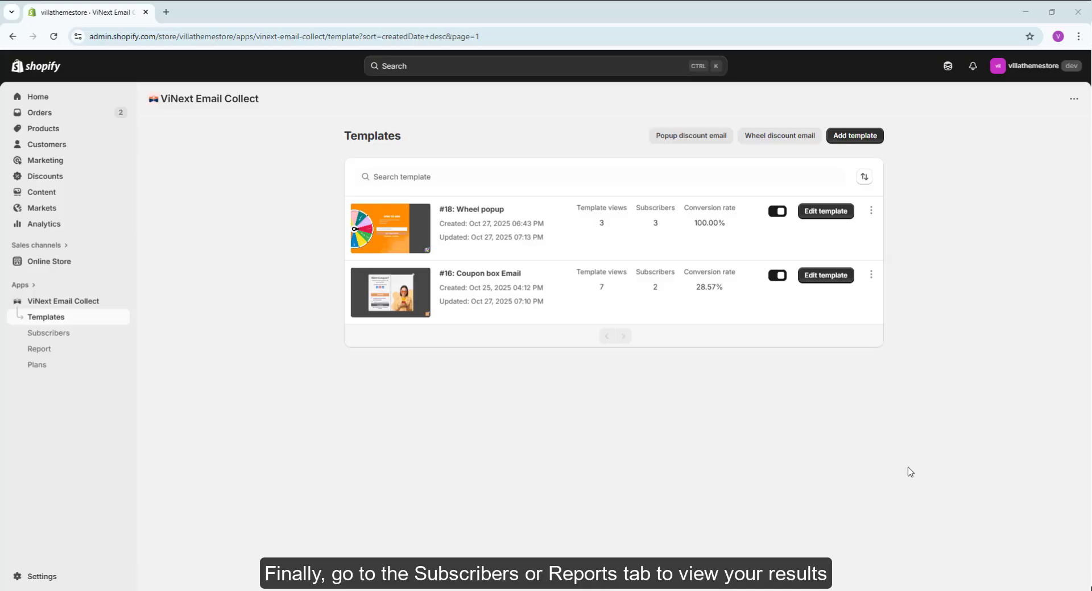
Step: Select all five subscribers on the Subscribers page, view their bulk actions, then go to Report
click(57, 335)
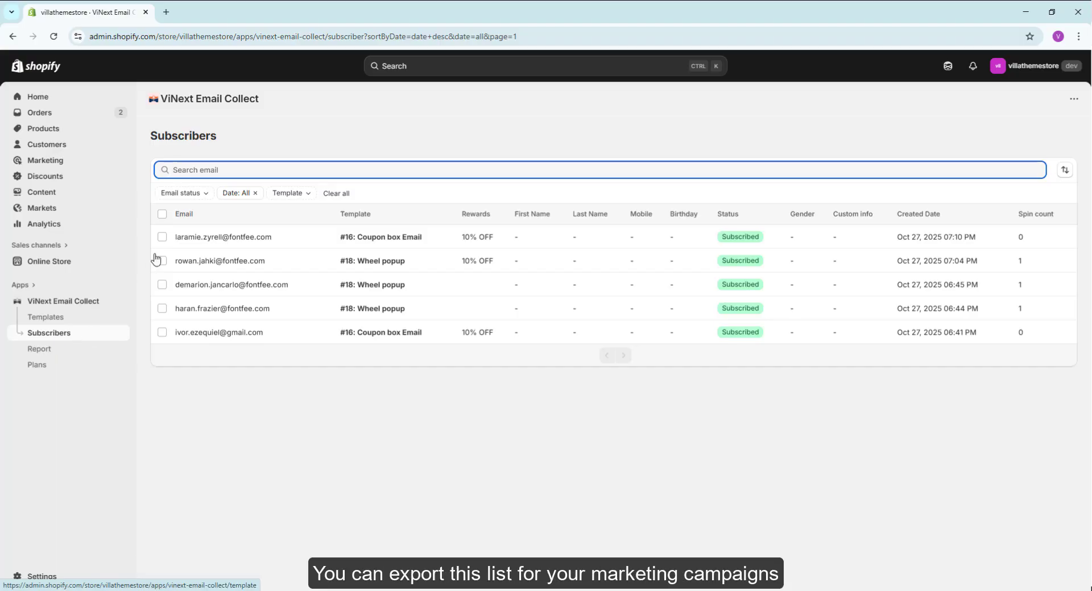
click(162, 214)
click(1066, 214)
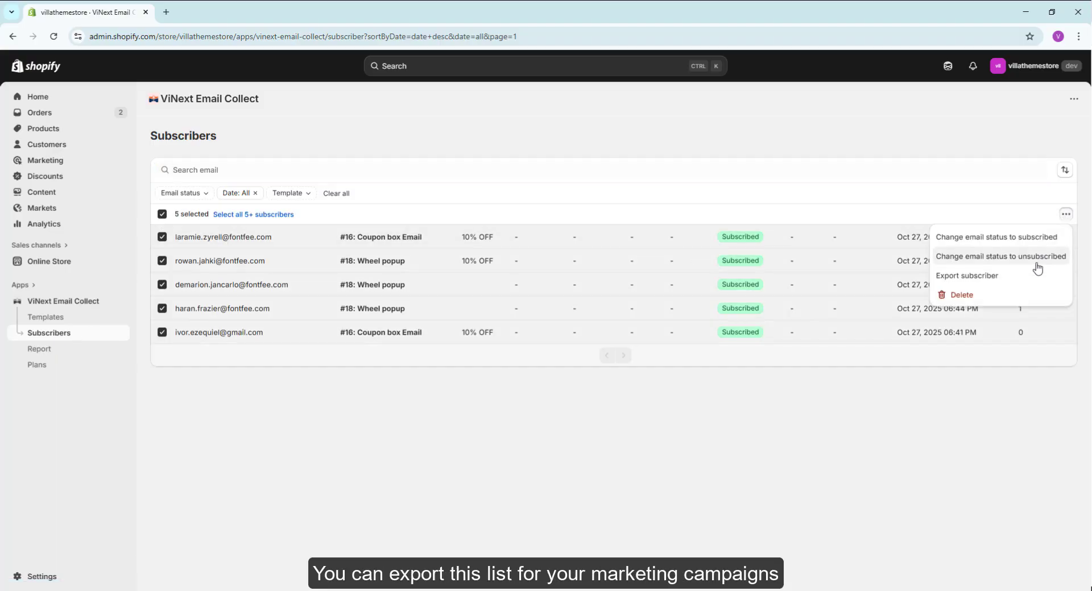
click(39, 348)
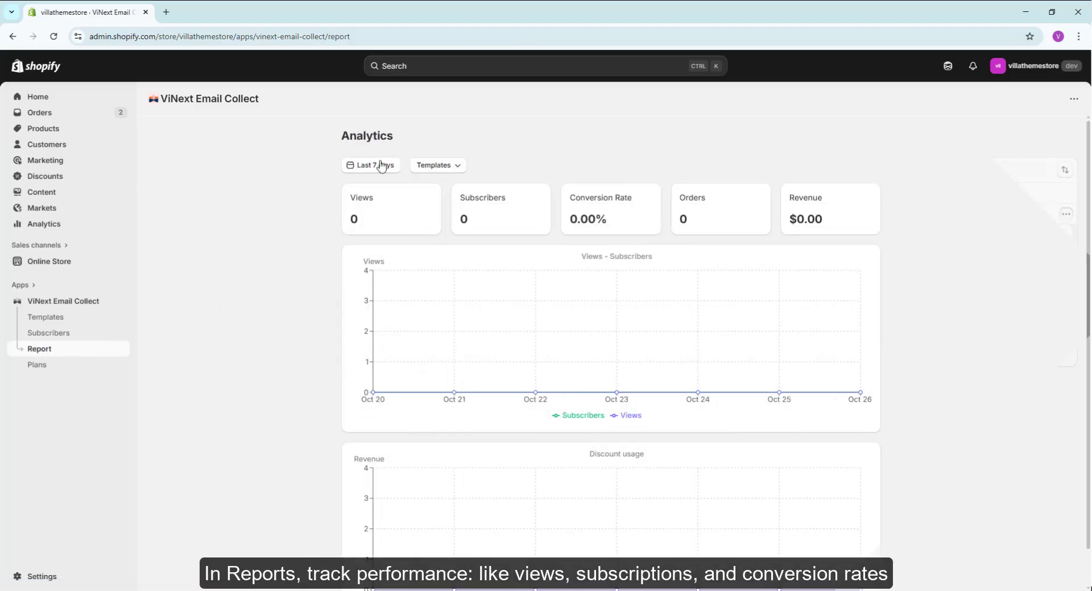
Step: Set the analytics range to Today and filter the stats to two templates
click(372, 165)
click(178, 197)
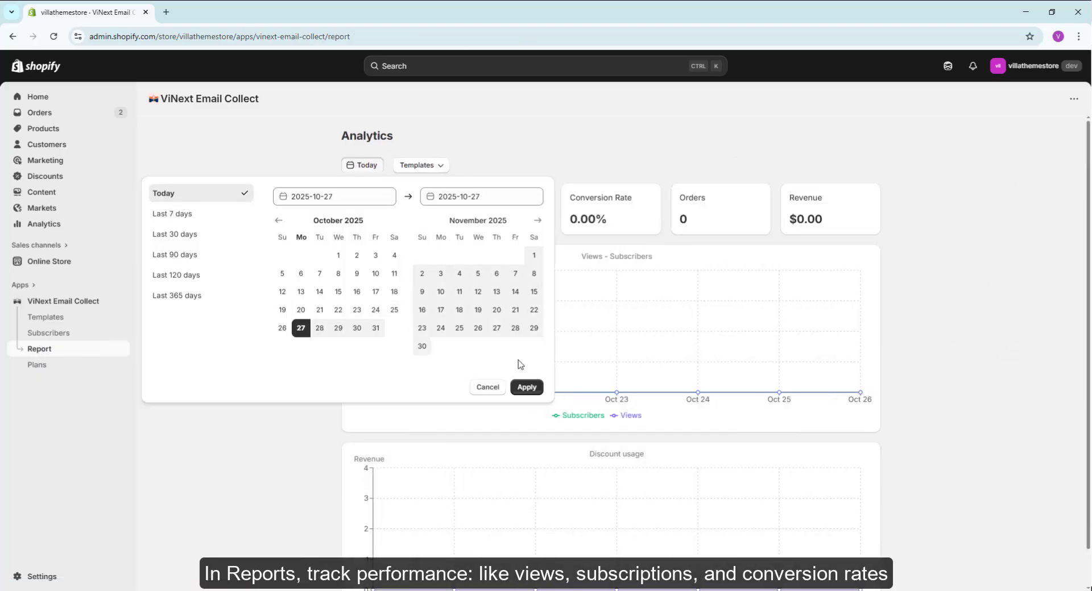
click(526, 386)
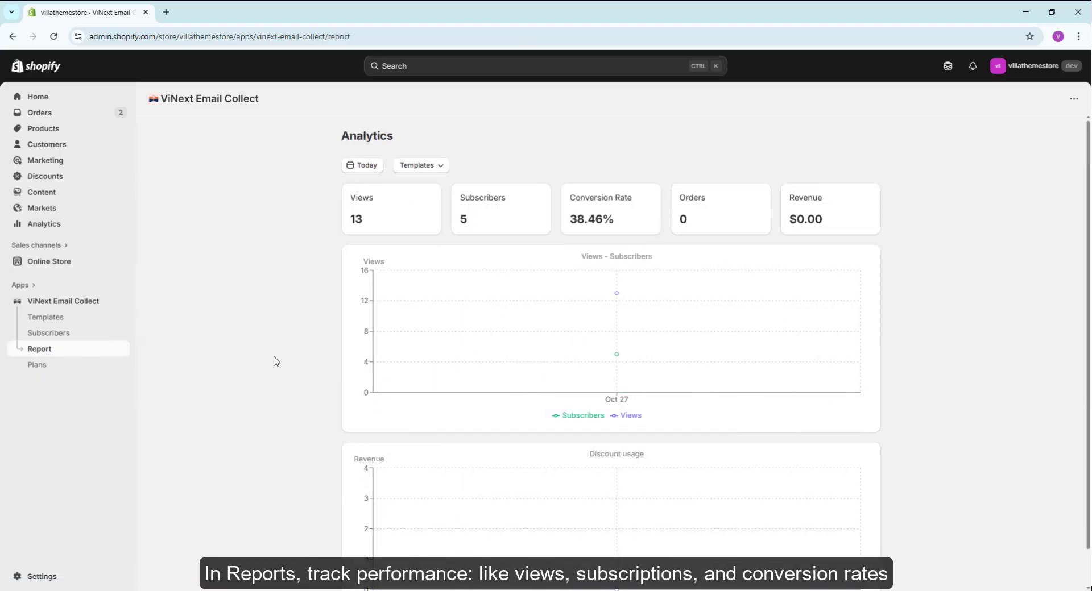
click(441, 168)
click(421, 190)
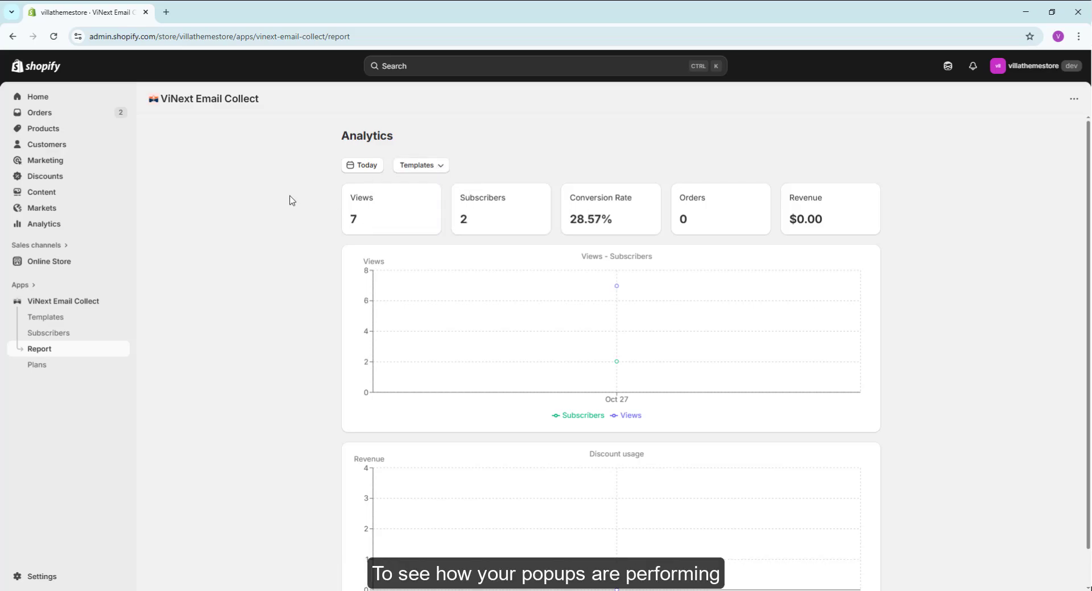
mouse_move(616, 289)
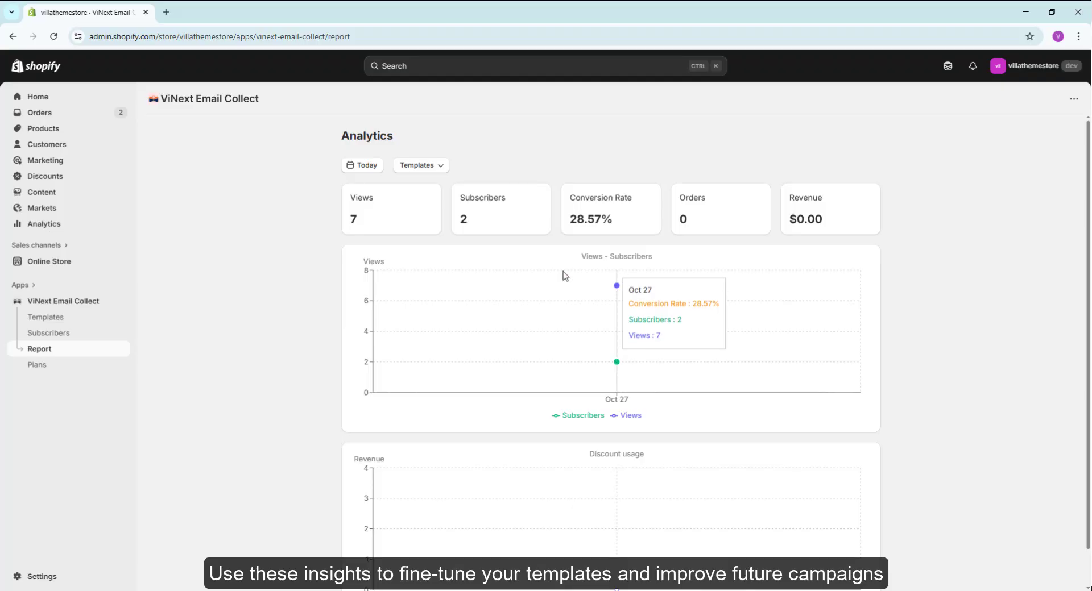
click(421, 164)
click(419, 206)
mouse_move(608, 295)
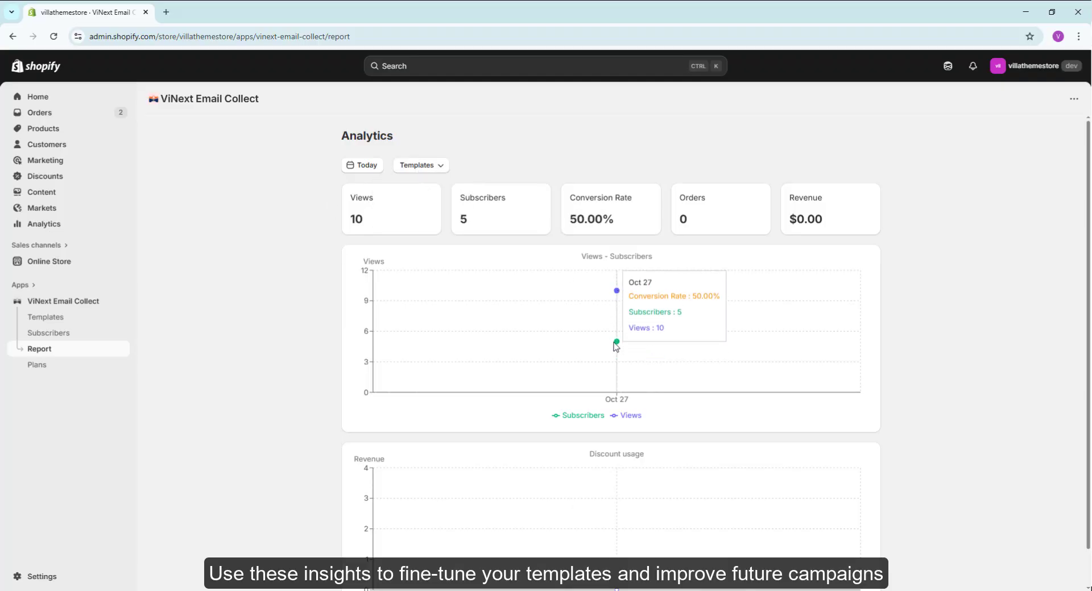
Step: Apply a custom Oct 24–Oct 28 2025 date range to the analytics
click(362, 165)
click(228, 214)
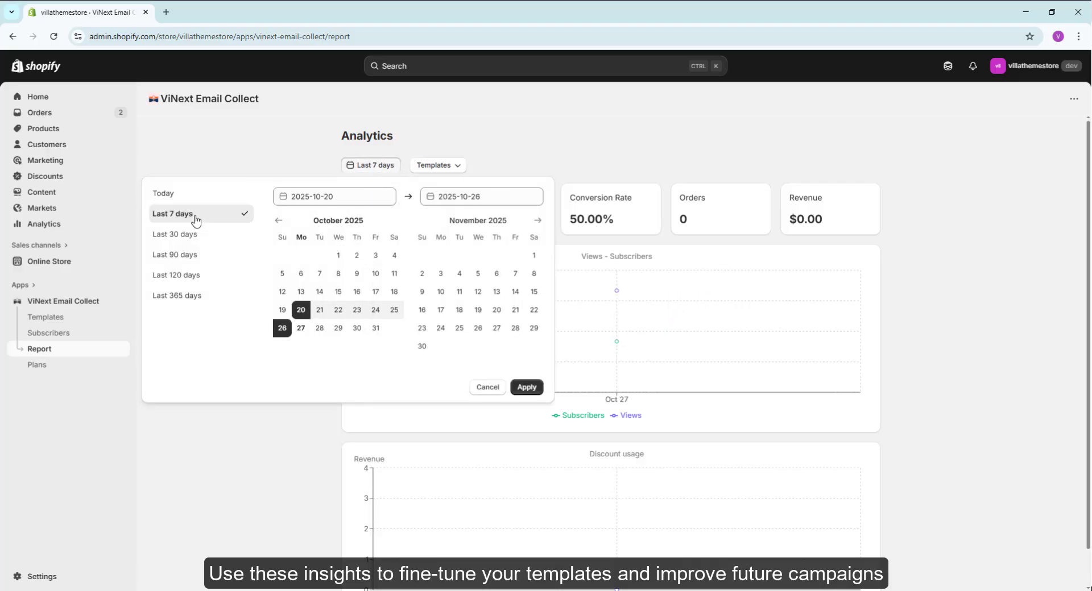
click(369, 196)
click(375, 310)
click(319, 328)
click(526, 387)
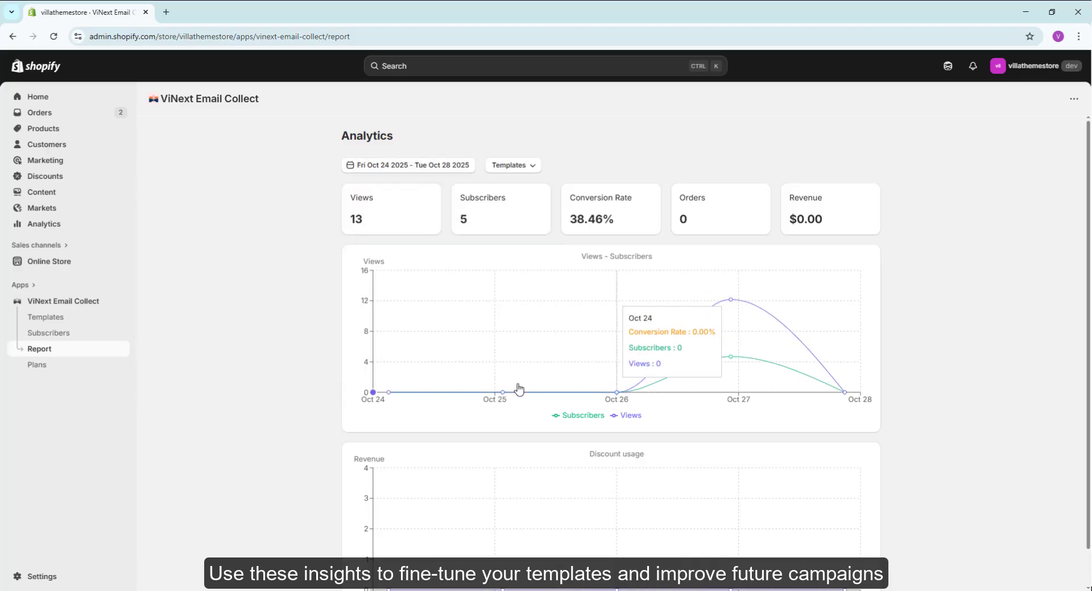
mouse_move(745, 356)
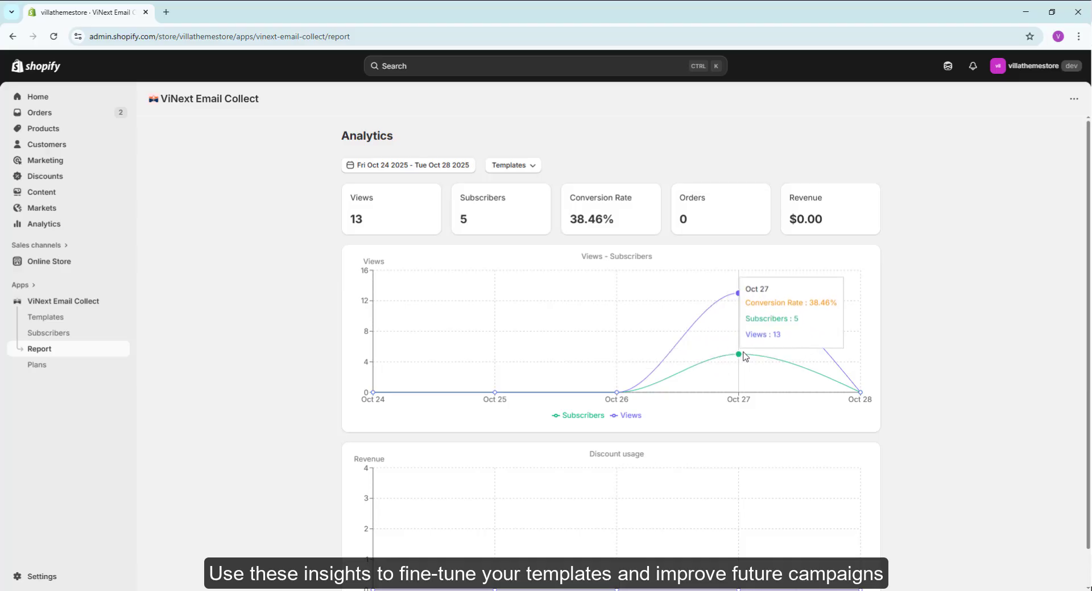